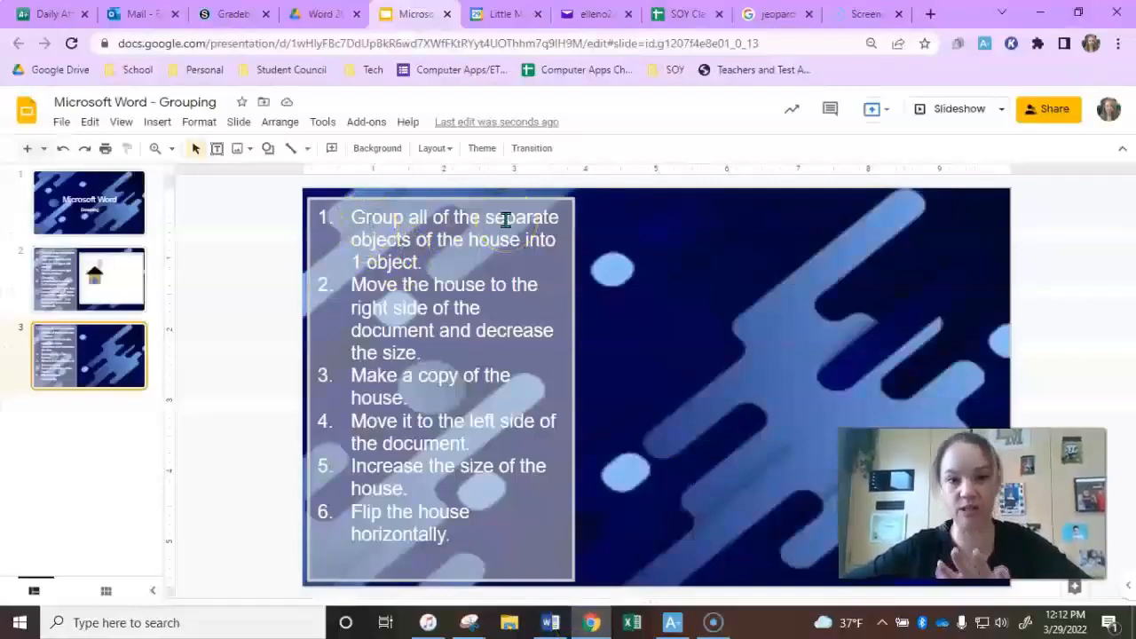
Switch to Delete.docx in Word and select the smoke, chimney, roof, wall, both hexagon windows and the door together.
click(550, 622)
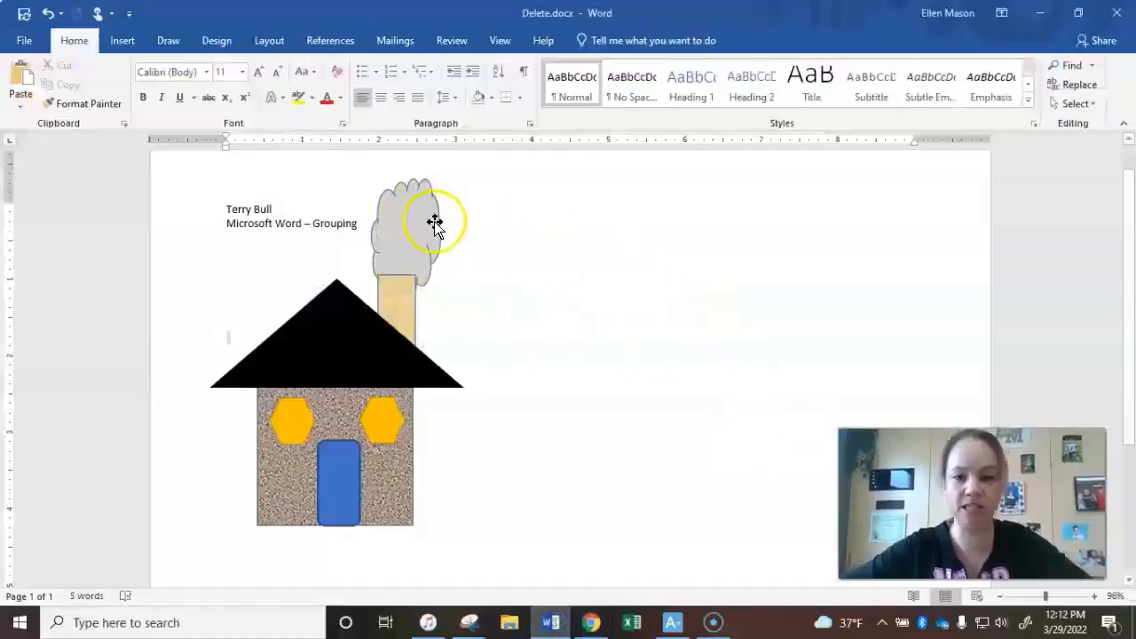
click(417, 222)
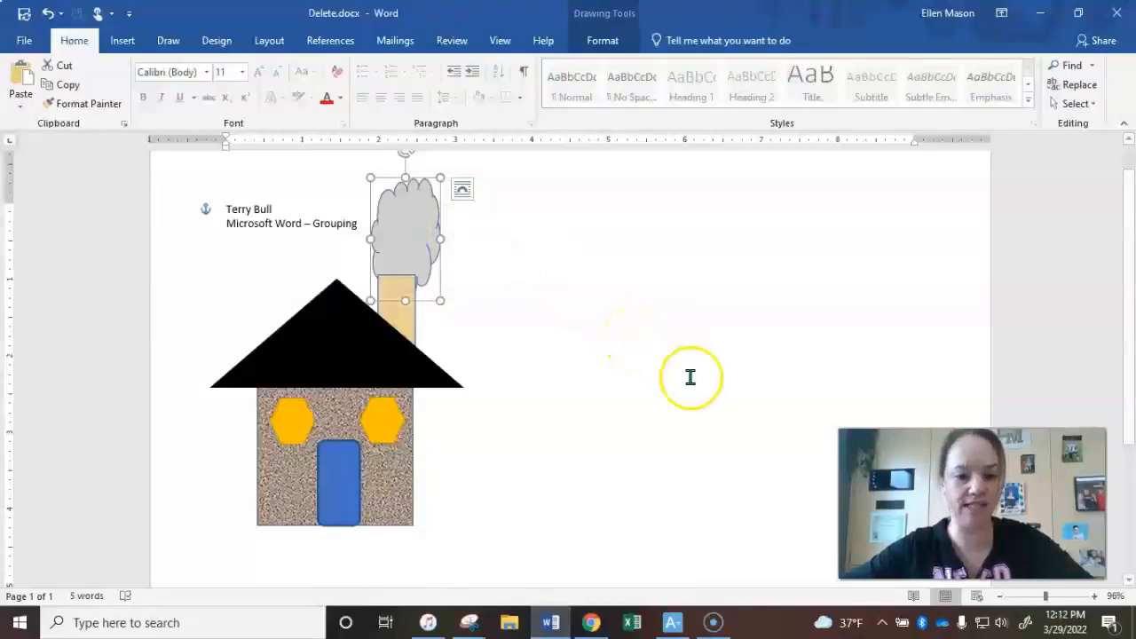
shift+click(406, 327)
shift+click(318, 341)
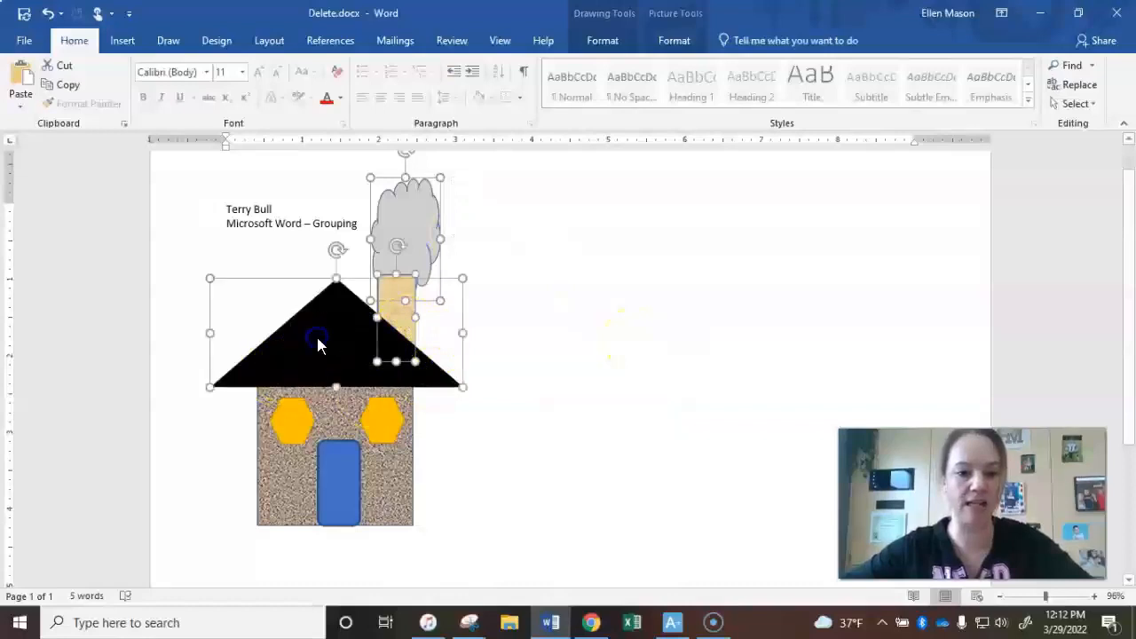
shift+click(402, 490)
shift+click(381, 419)
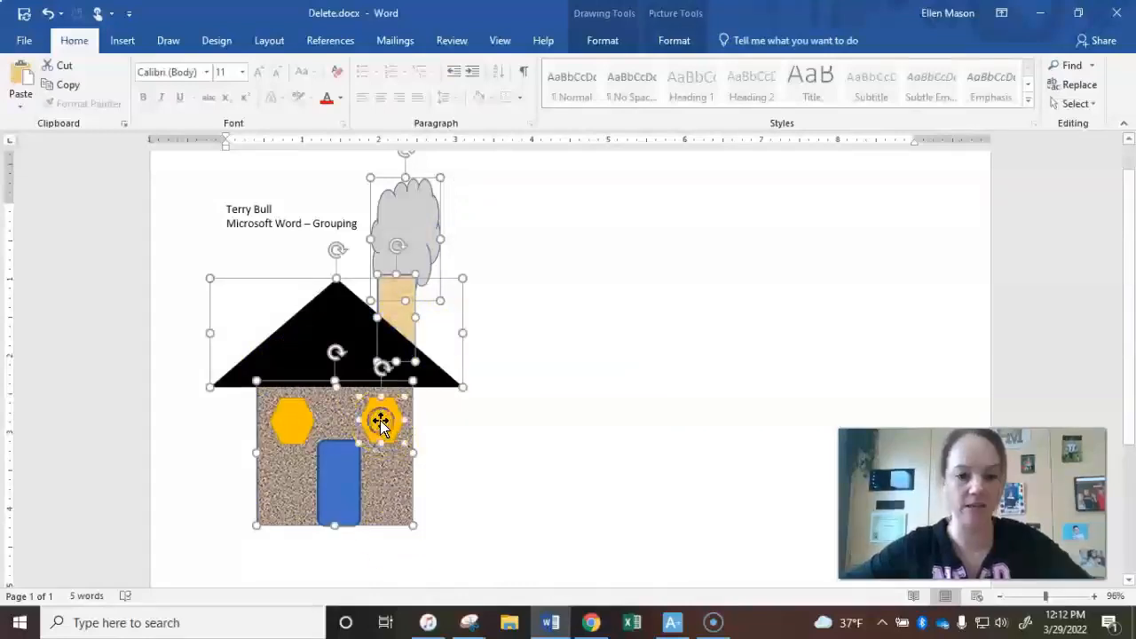
shift+click(288, 419)
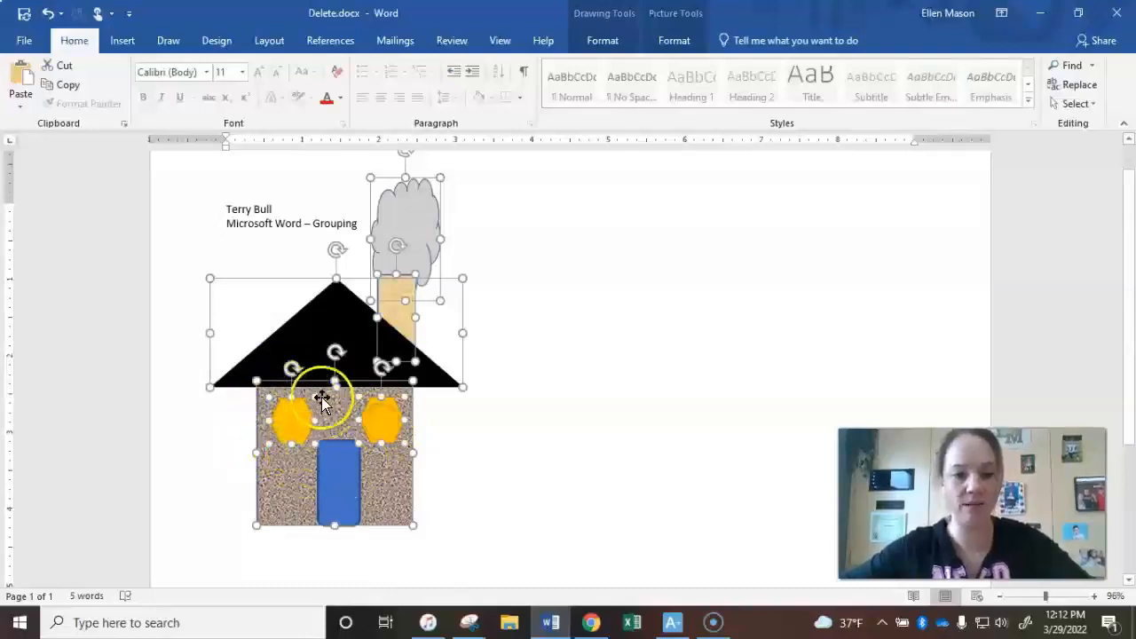
shift+click(332, 478)
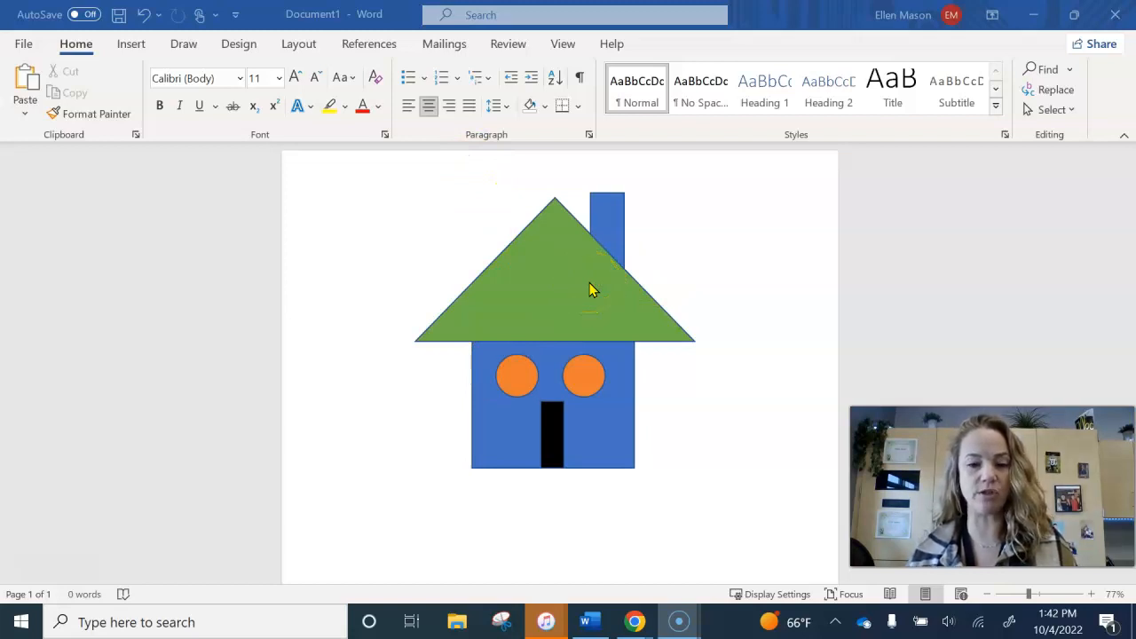
click(700, 380)
click(561, 284)
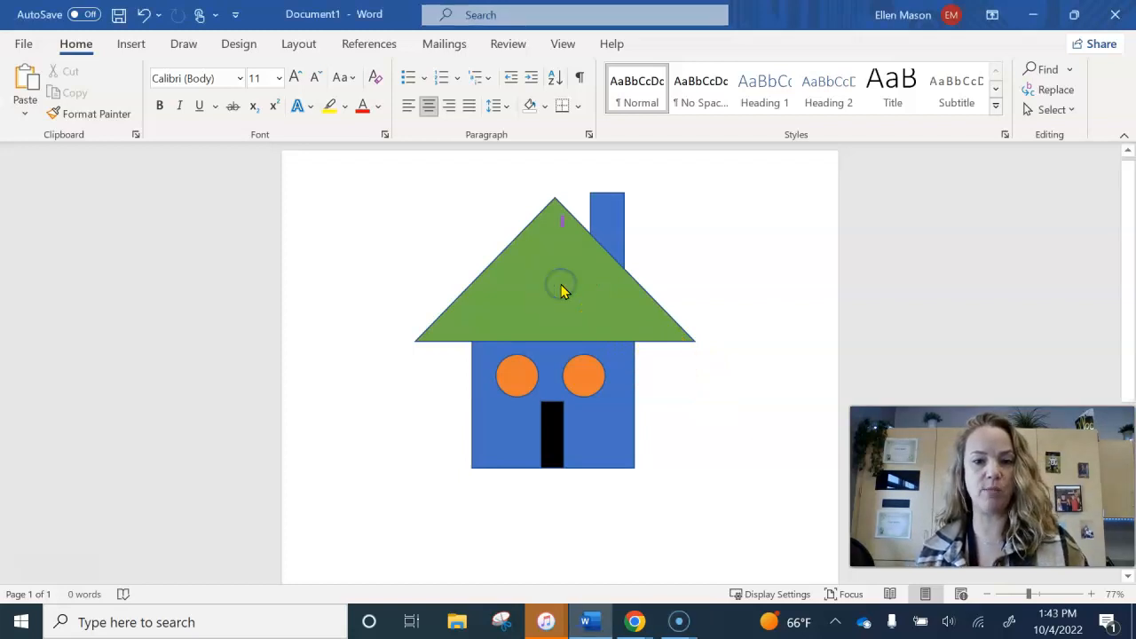
click(574, 294)
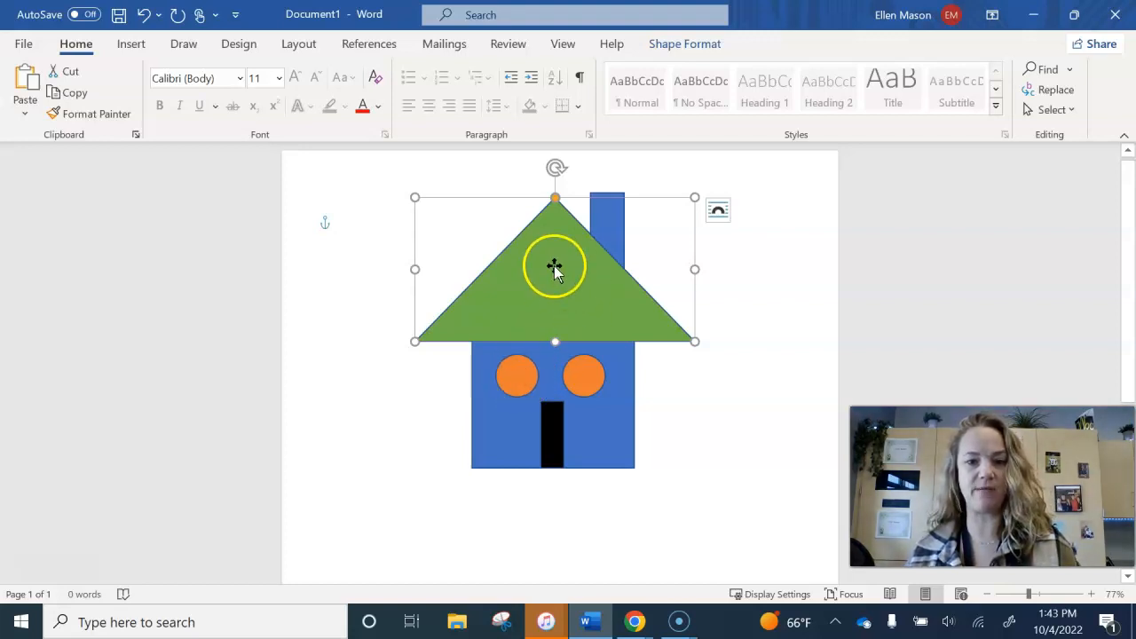
shift+click(525, 381)
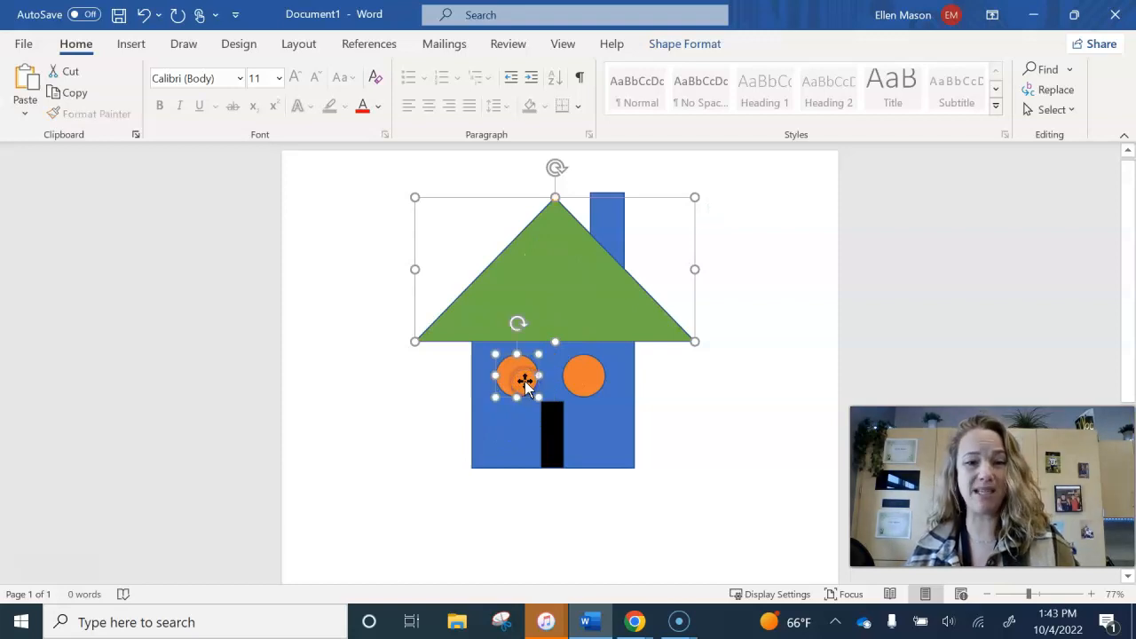
shift+click(577, 380)
shift+click(547, 433)
click(718, 405)
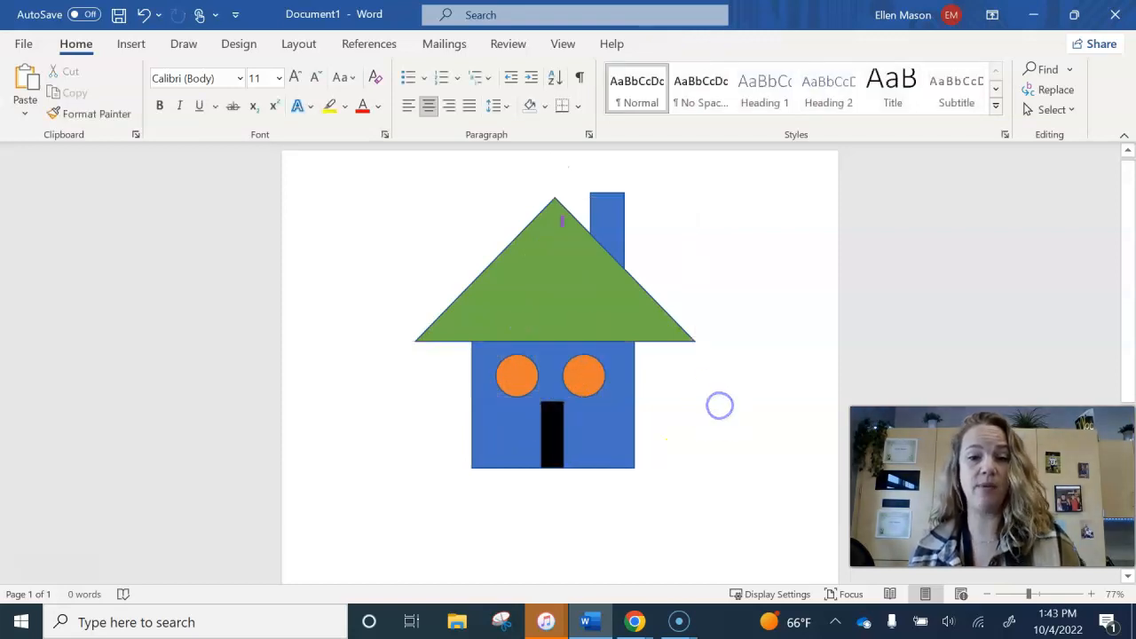
click(553, 304)
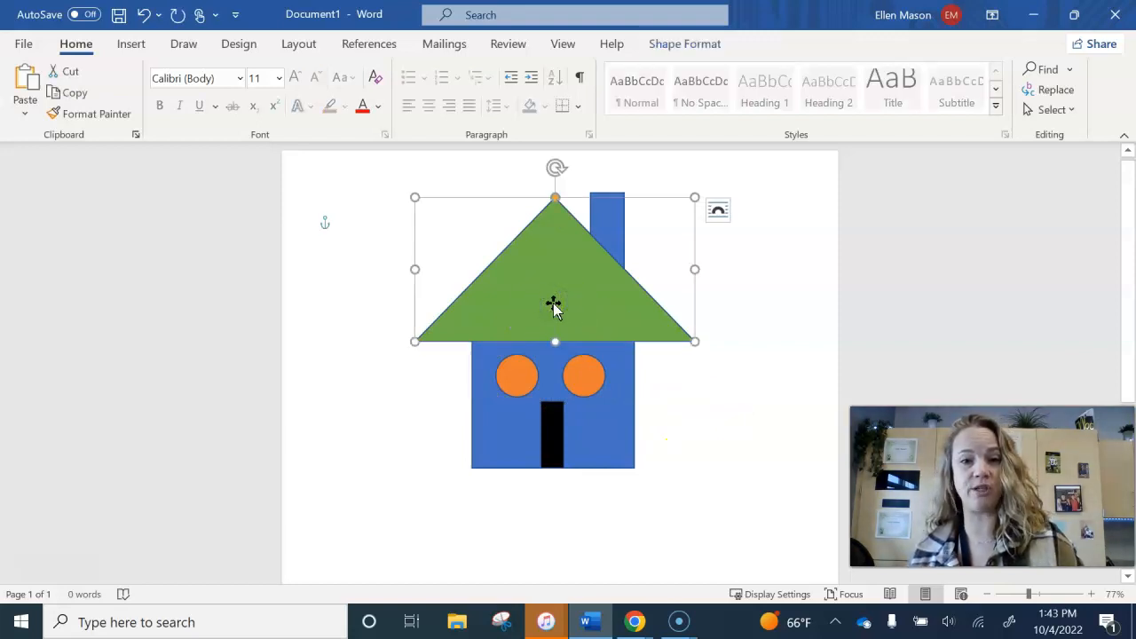
click(520, 364)
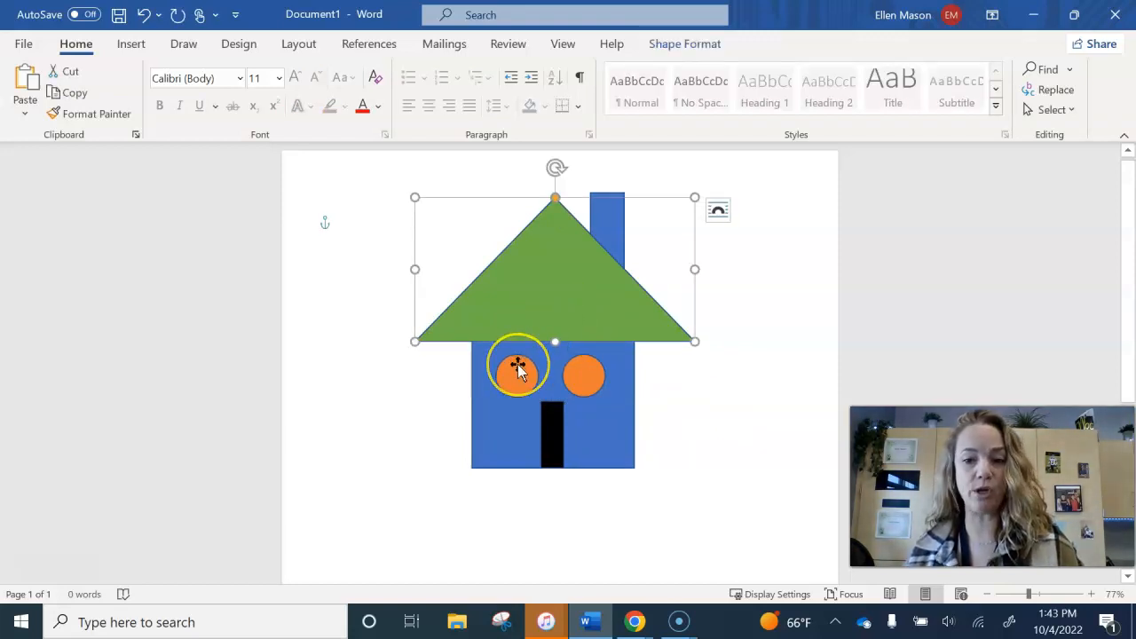
shift+click(517, 364)
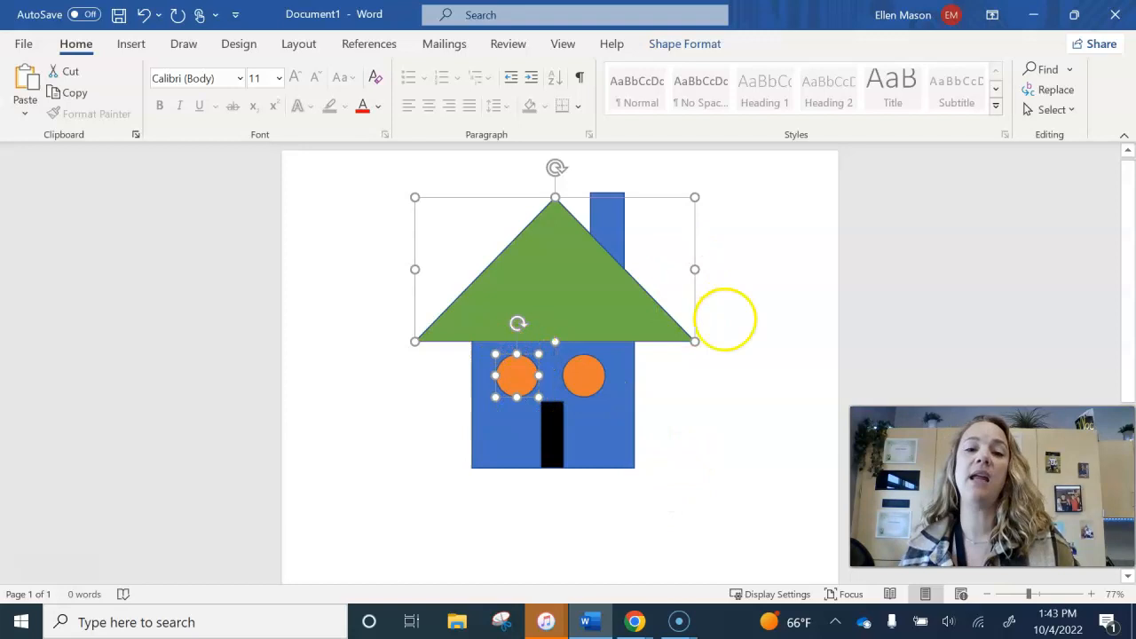
click(779, 384)
Make the chimney slightly taller by extending its upper edge upward.
click(607, 232)
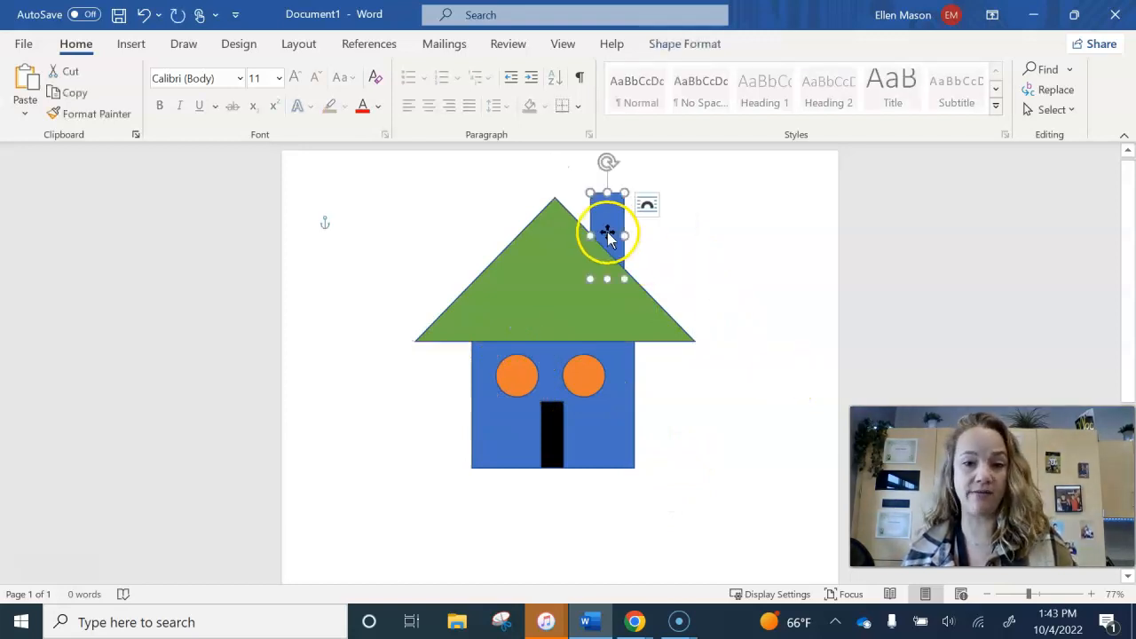
drag(603, 187, 608, 185)
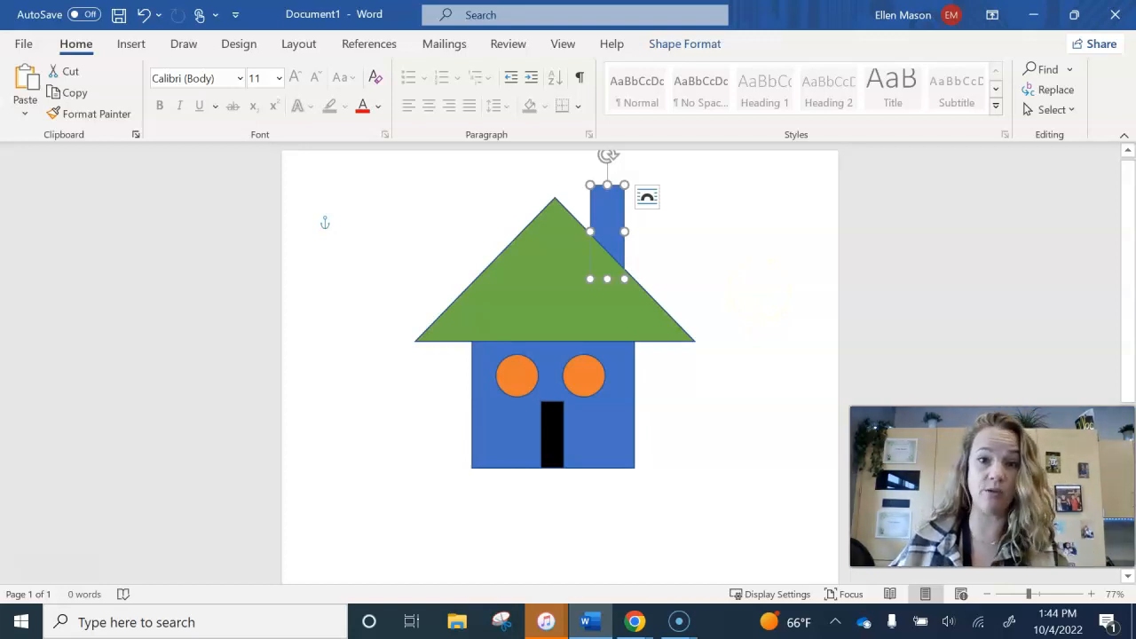
click(774, 271)
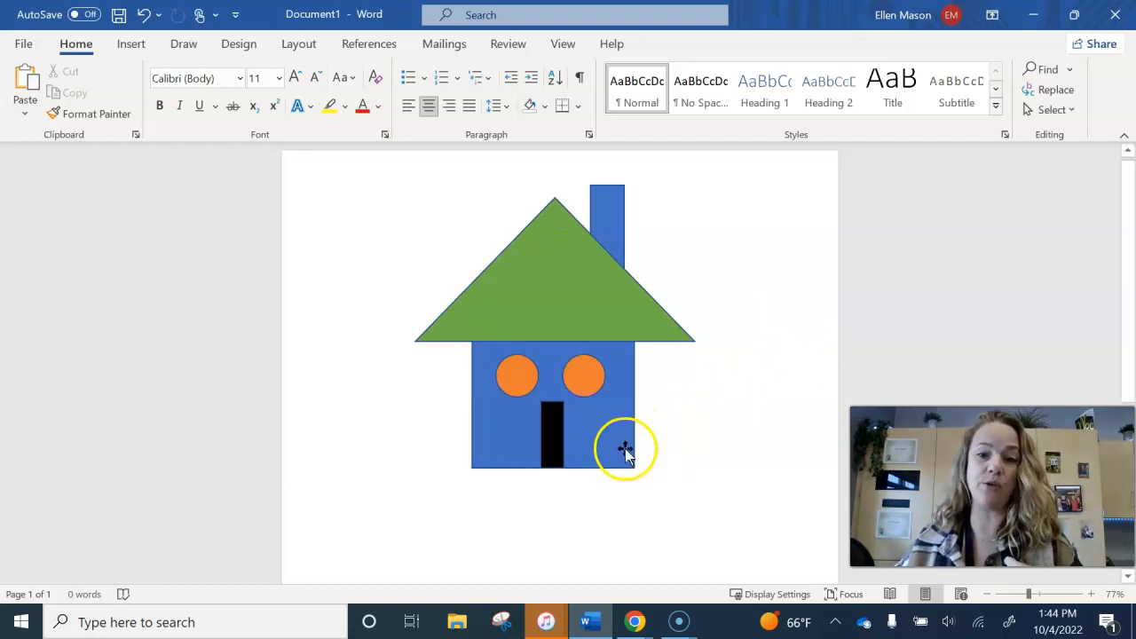
Group the two orange circle windows and the black door into one object.
click(516, 376)
shift+click(585, 378)
shift+click(560, 434)
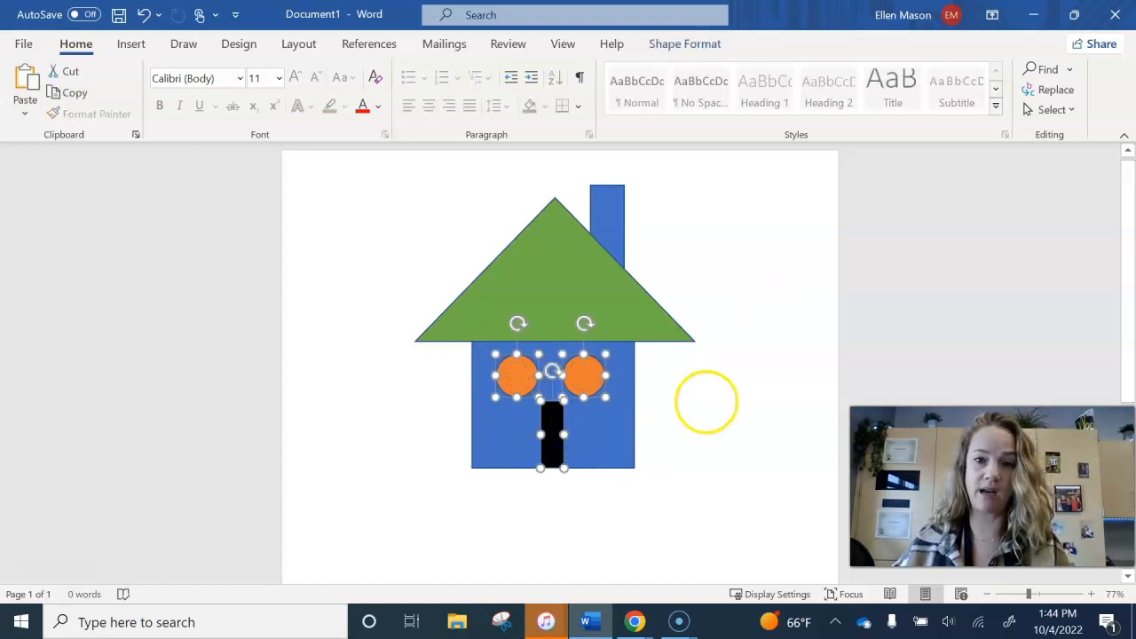
click(681, 46)
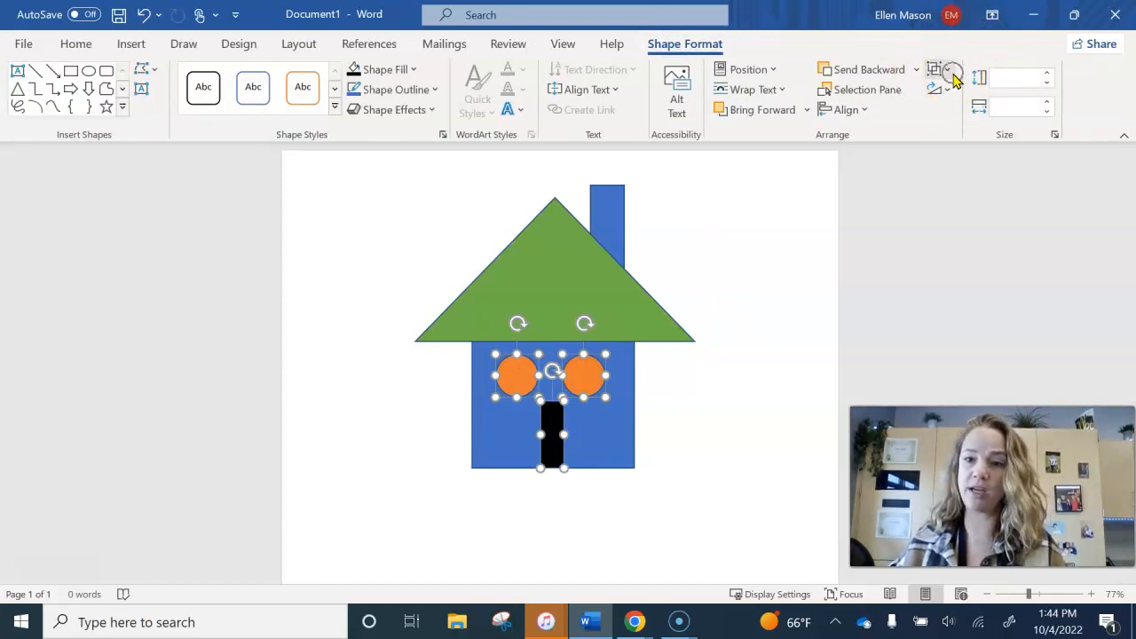
click(941, 71)
click(956, 94)
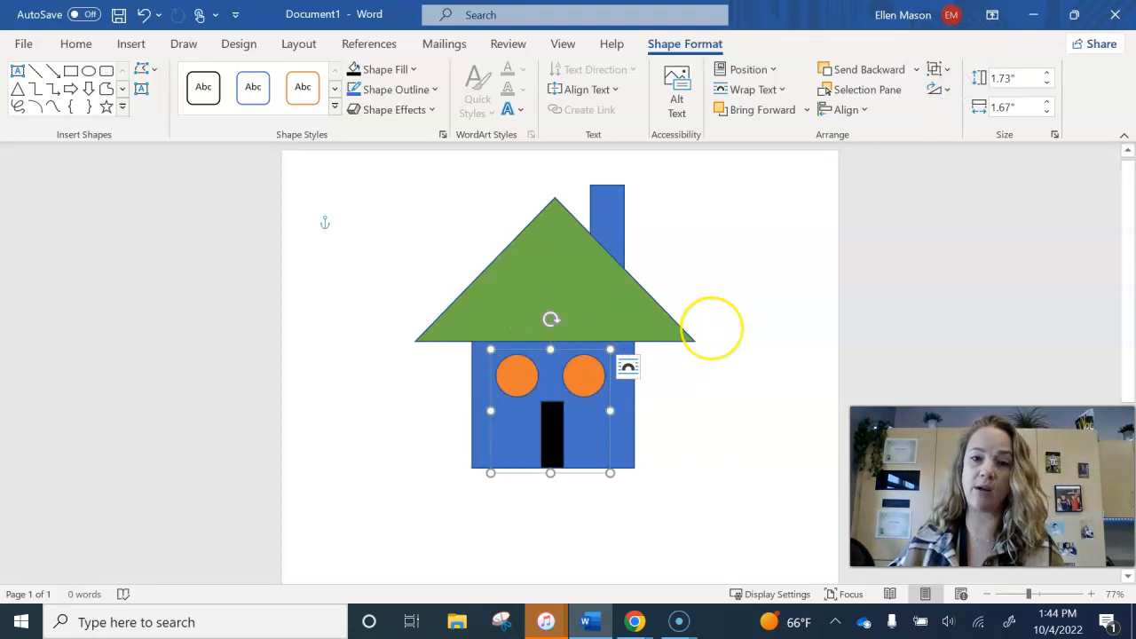
click(712, 328)
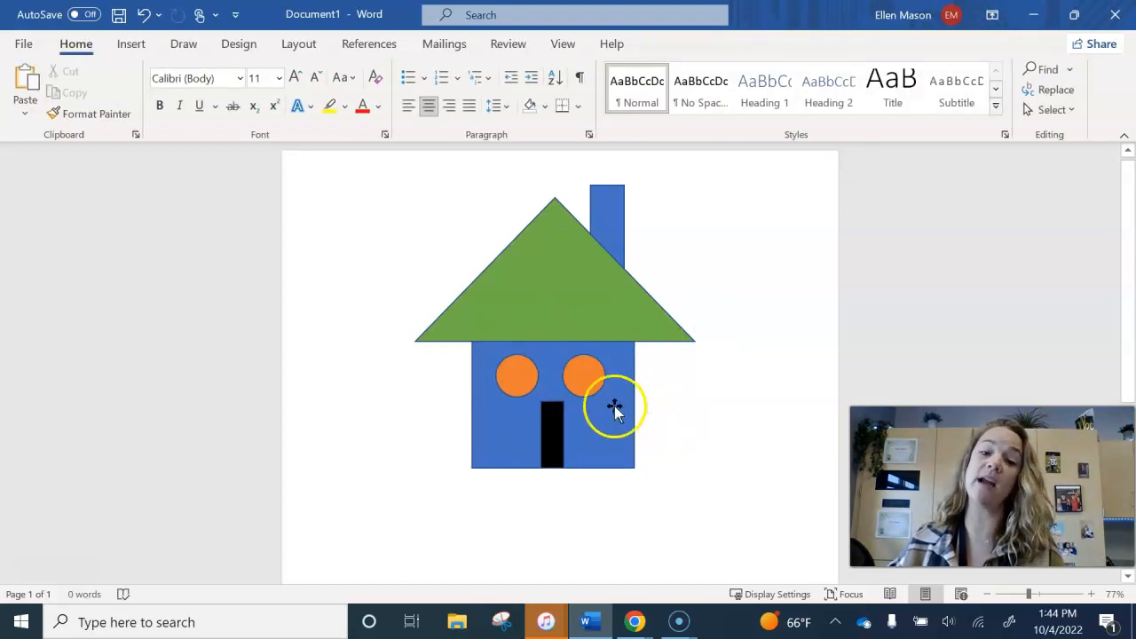
Group the chimney, the green roof and the blue wall into one object, leaving out the windows and door.
click(517, 375)
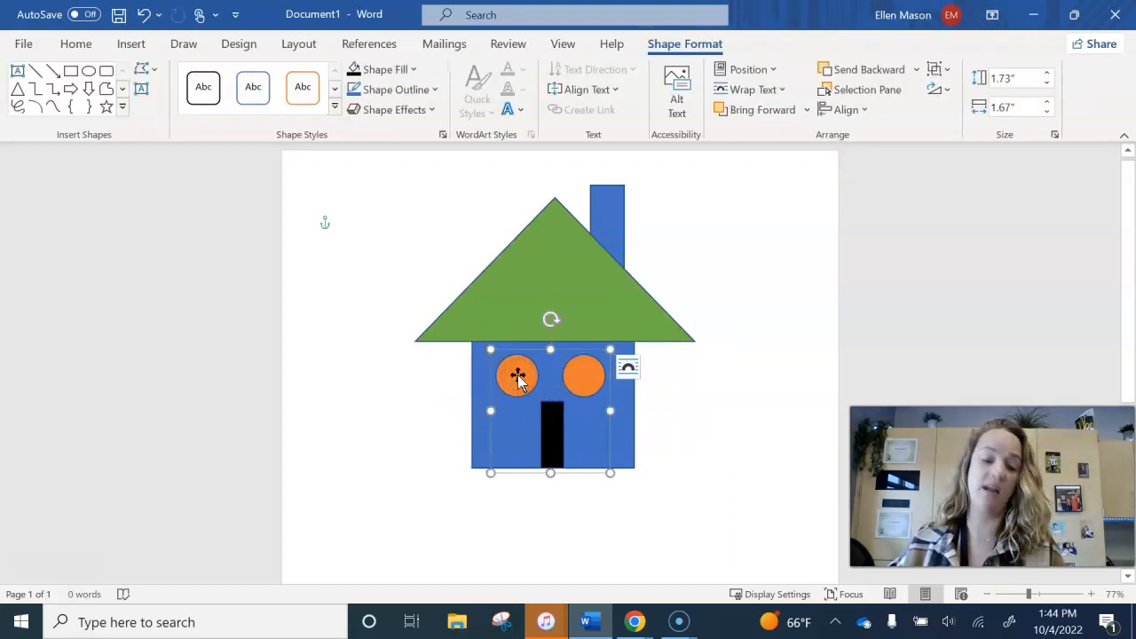
shift+click(553, 287)
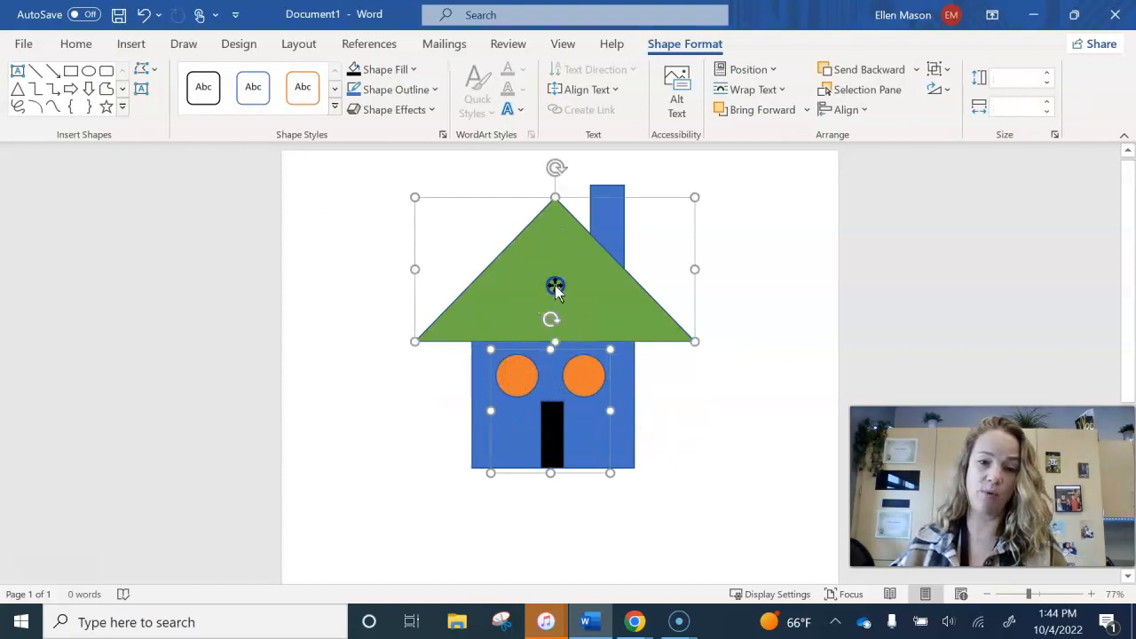
click(608, 199)
shift+click(521, 266)
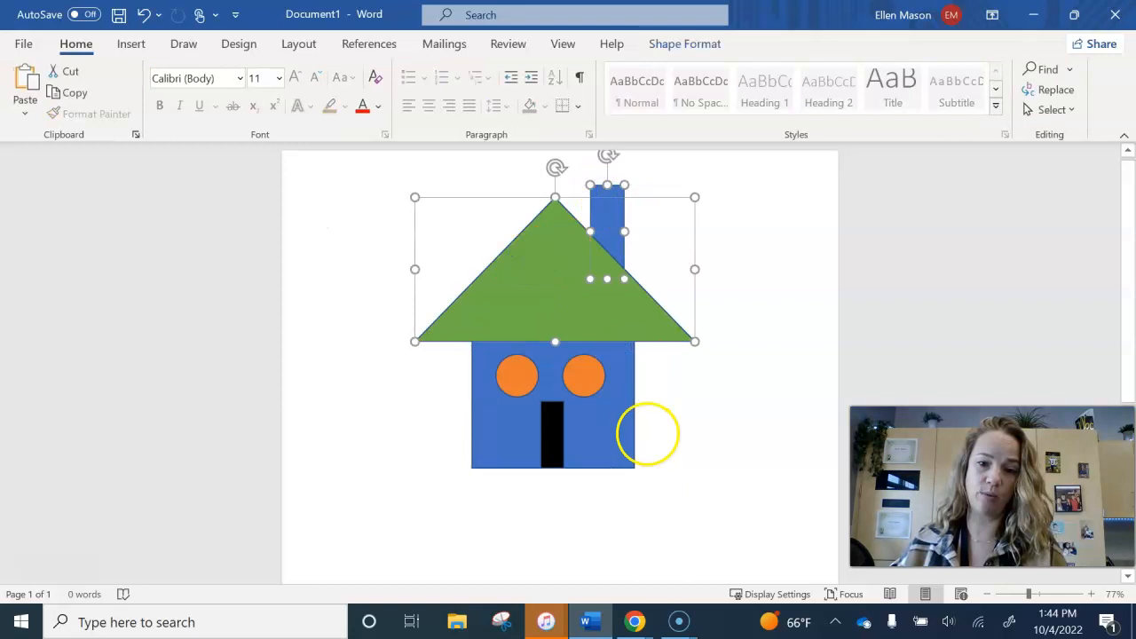
shift+click(629, 465)
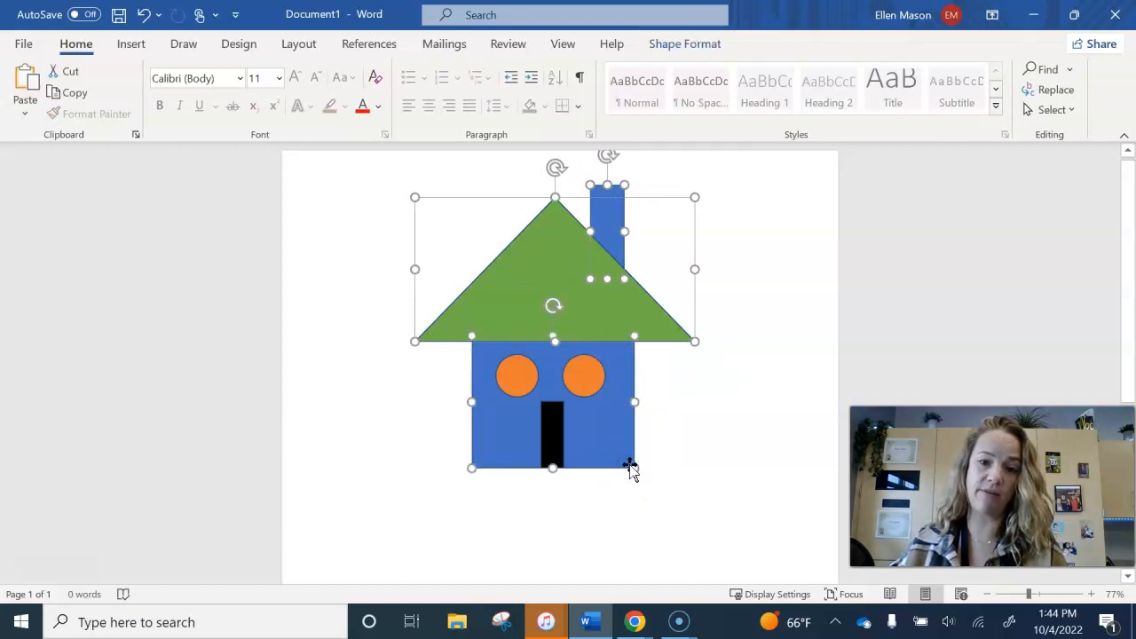
click(701, 49)
click(936, 76)
click(956, 92)
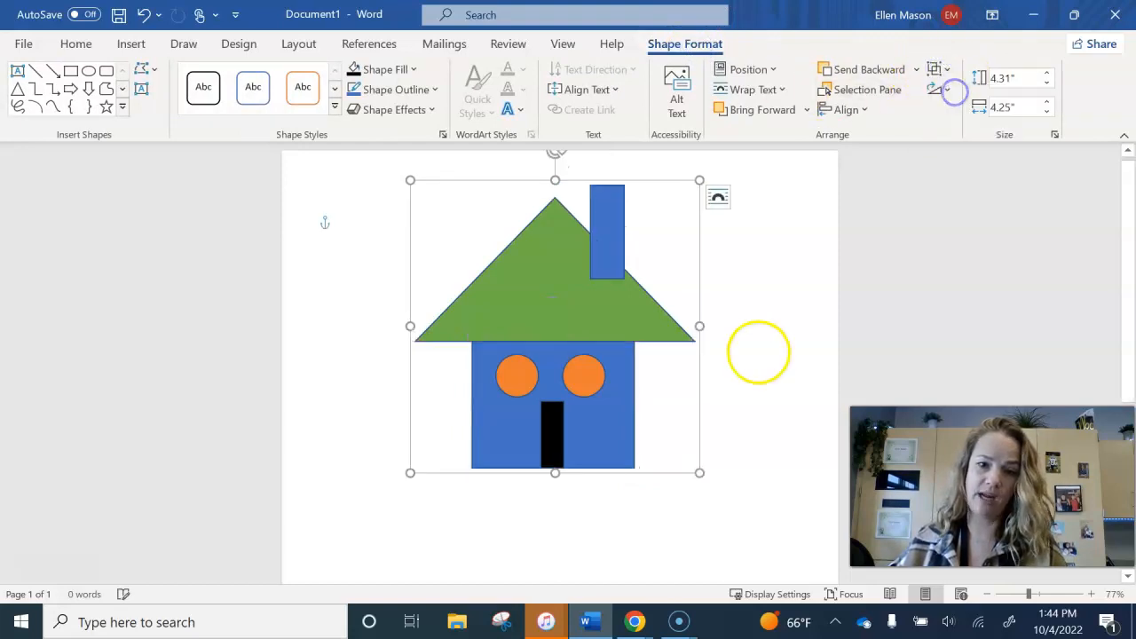
click(755, 352)
Shift the group of roof, chimney and wall slightly to the right.
click(553, 299)
mouse_move(553, 299)
mouse_down()
mouse_move(622, 339)
mouse_move(647, 305)
mouse_move(701, 299)
mouse_move(541, 292)
mouse_move(659, 287)
mouse_move(545, 299)
mouse_up()
click(755, 306)
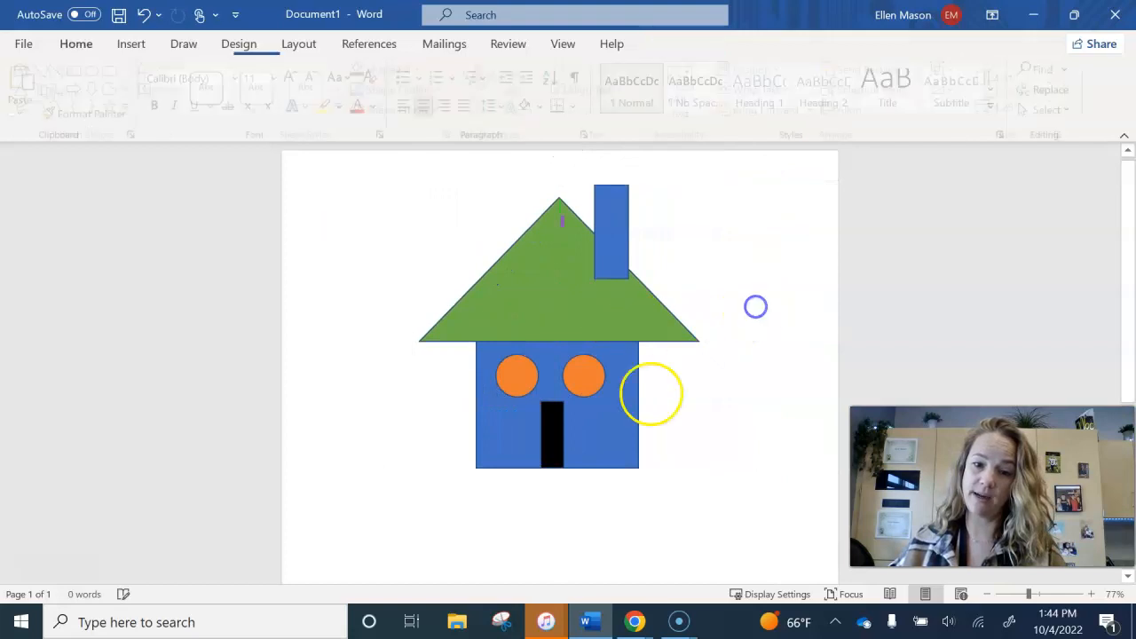
Group the windows-and-door group with the roof, chimney and wall group, and move the whole house slightly sideways.
click(550, 381)
click(549, 381)
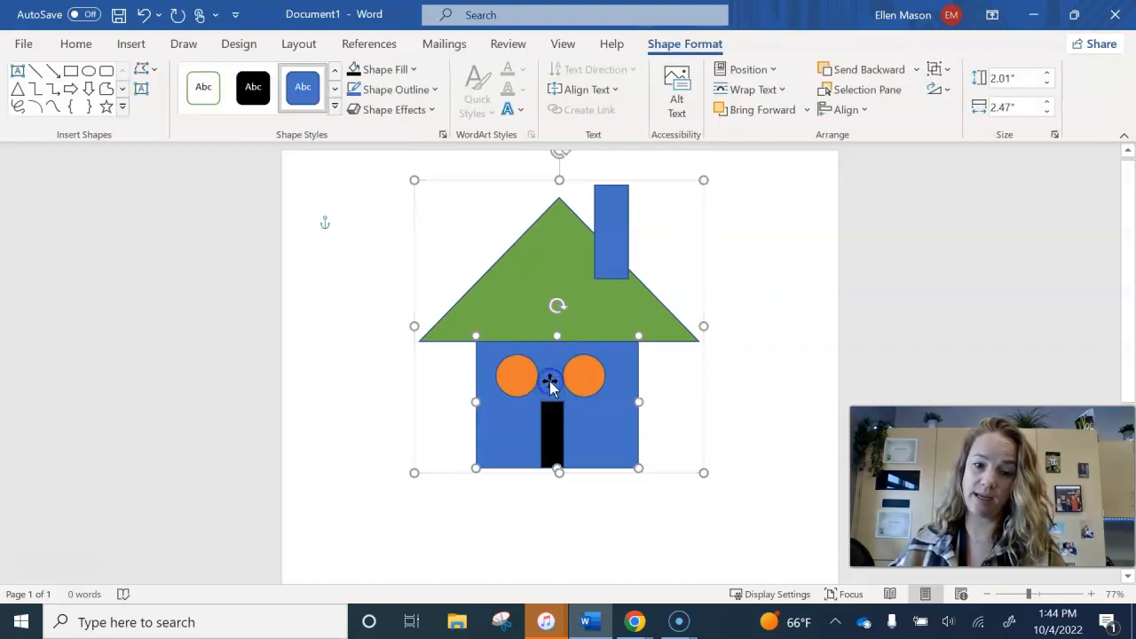
click(578, 382)
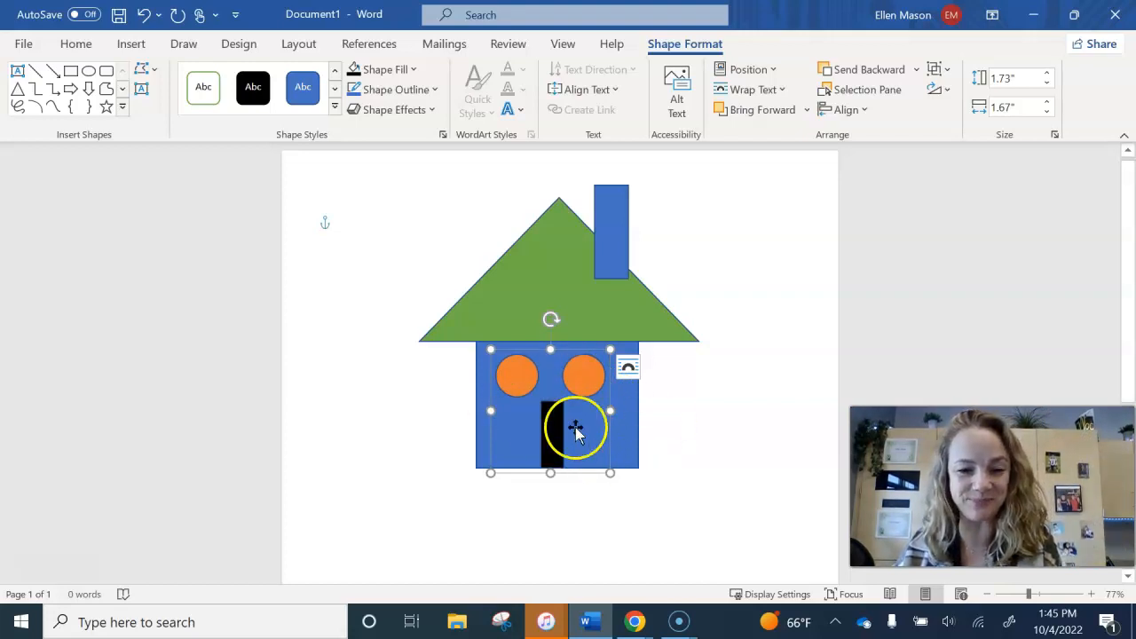
shift+click(539, 246)
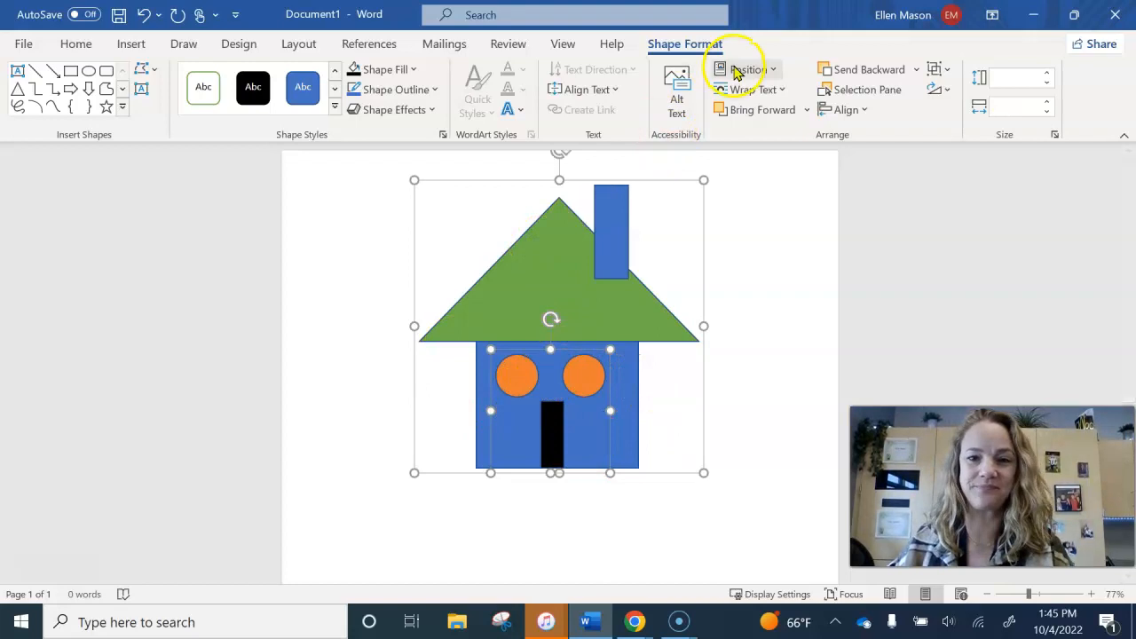
click(943, 71)
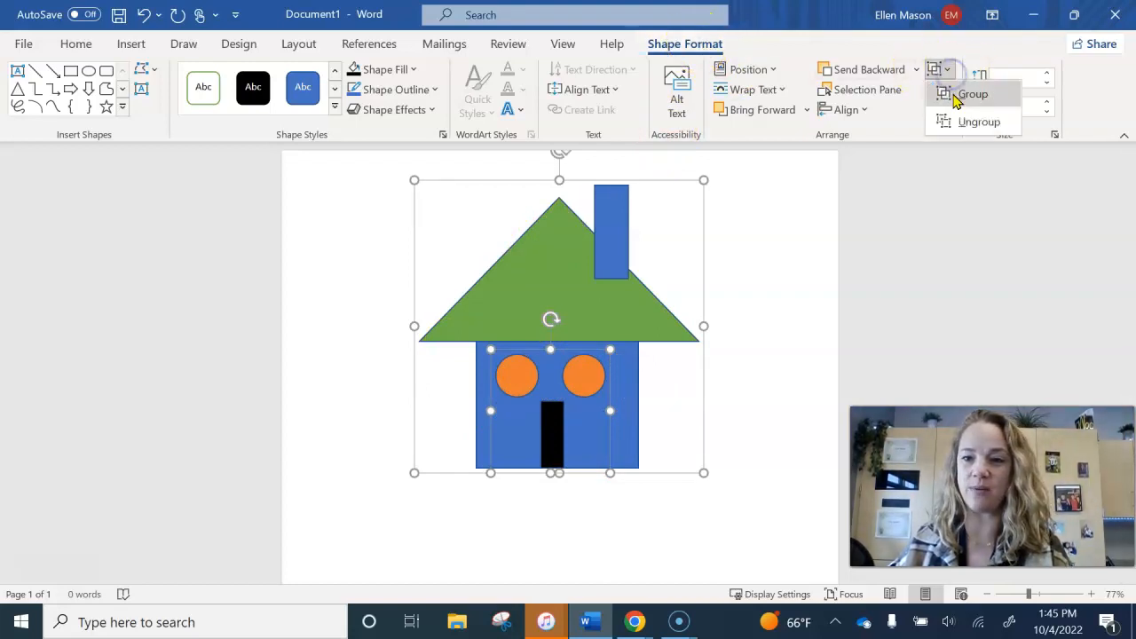
click(957, 95)
click(774, 274)
click(595, 309)
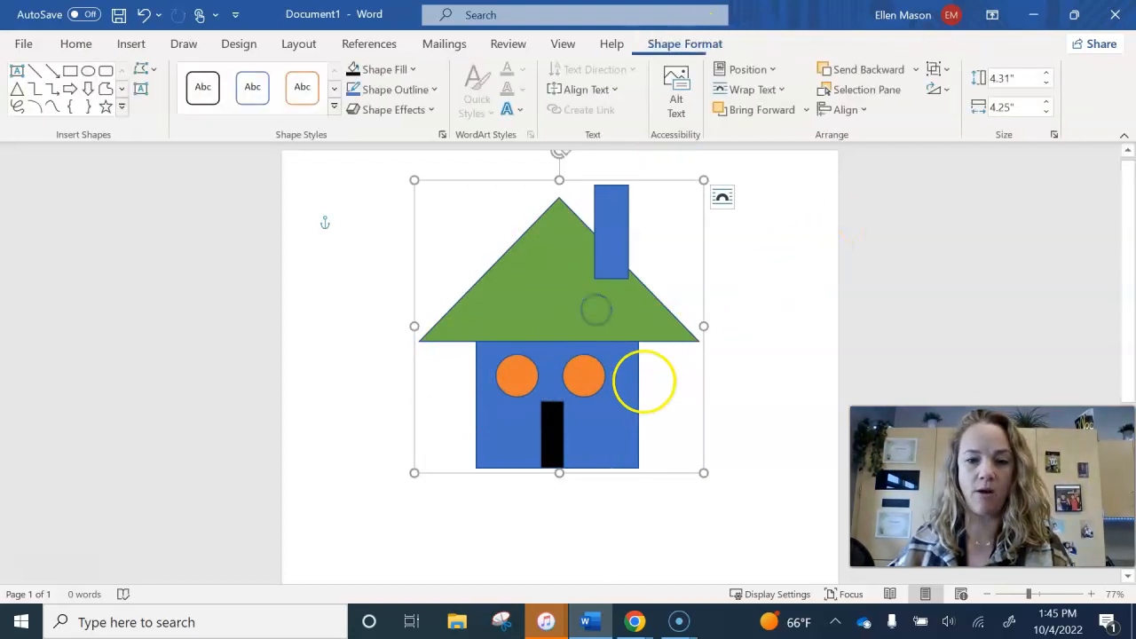
drag(568, 310, 543, 311)
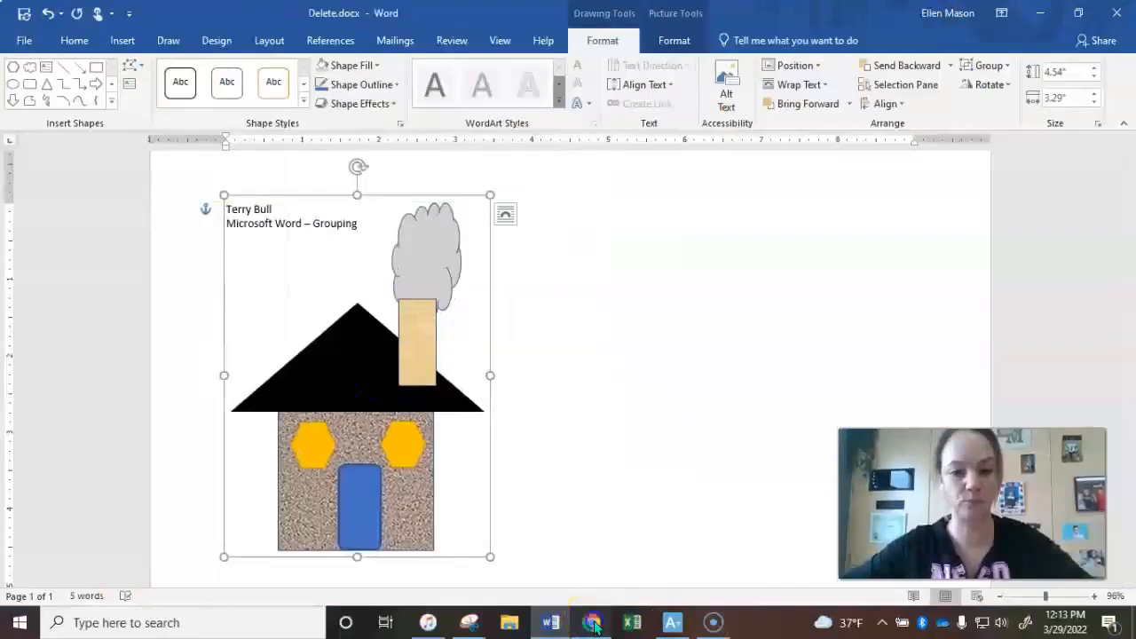
Check the assignment instructions in Google Slides, and move the grouped house in Word's Delete.docx to the right side of the page.
click(593, 623)
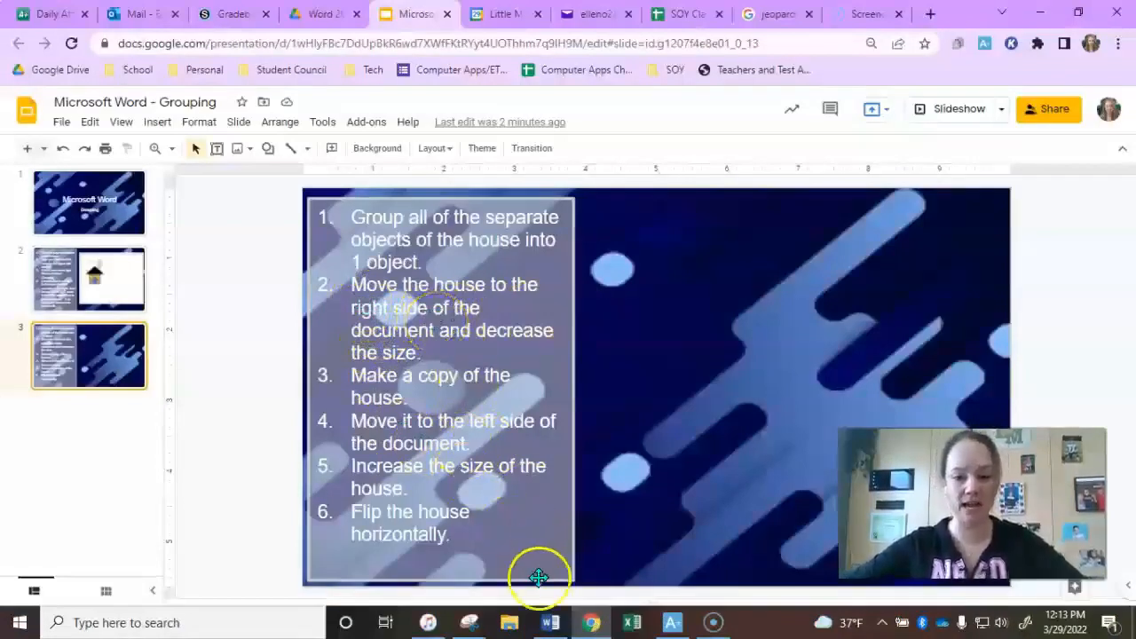
click(549, 623)
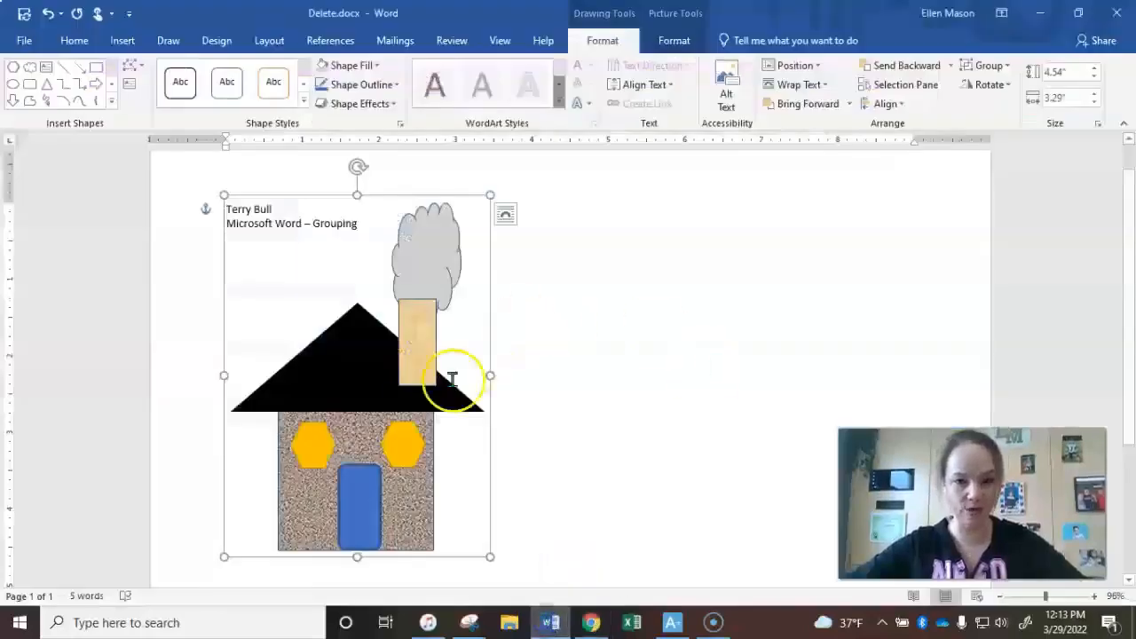
drag(362, 381, 775, 353)
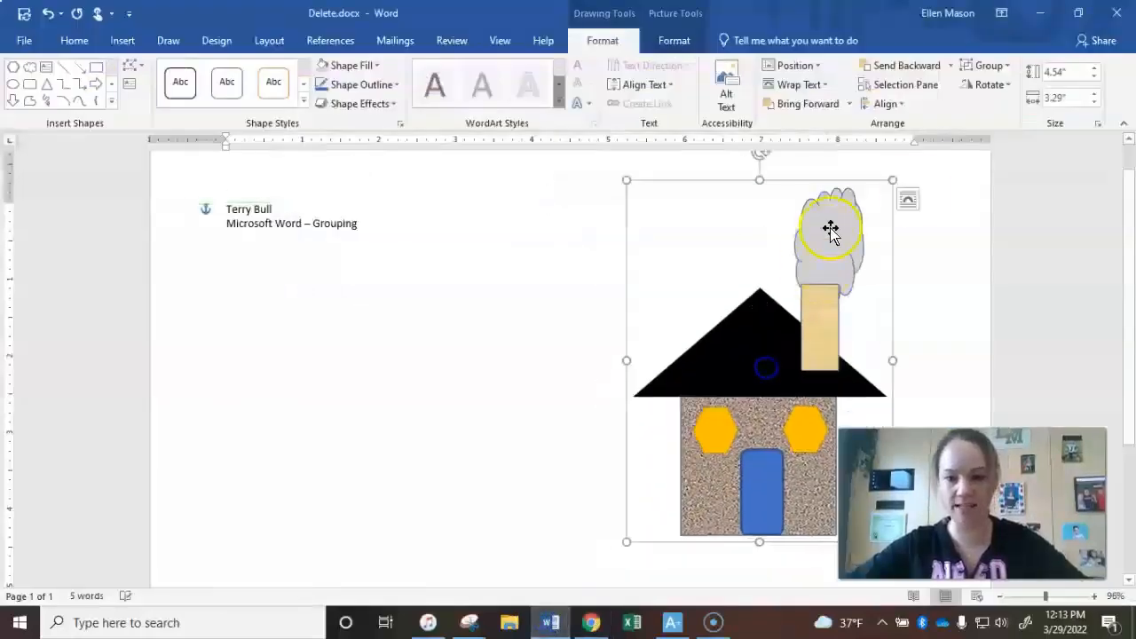
Shrink the grouped house to about 2.84 by 1.75 inches and reposition it on the right side of the page.
drag(892, 182, 770, 319)
drag(721, 443, 793, 398)
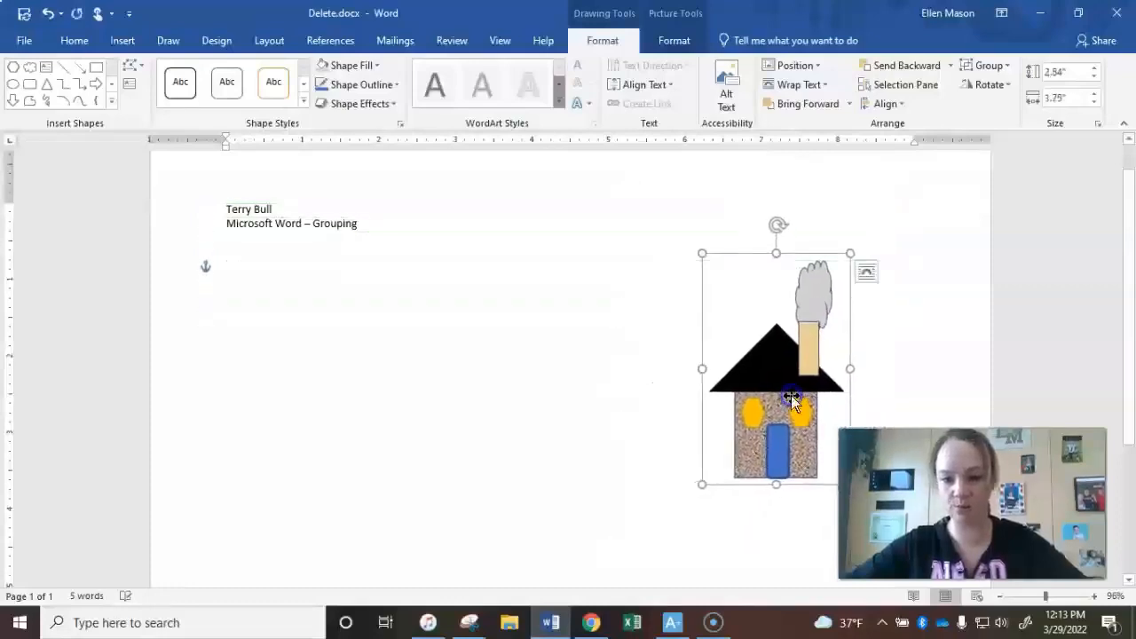
Check the copy instruction in Google Slides, and place a copy of the small house on the left side of the page in Word.
click(601, 624)
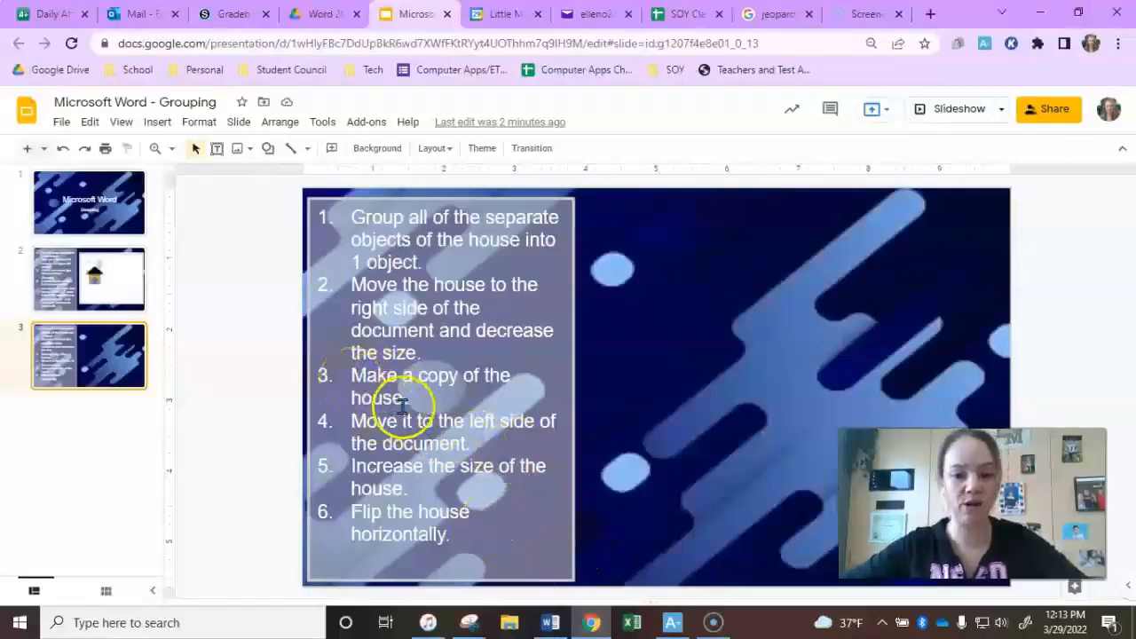
click(551, 622)
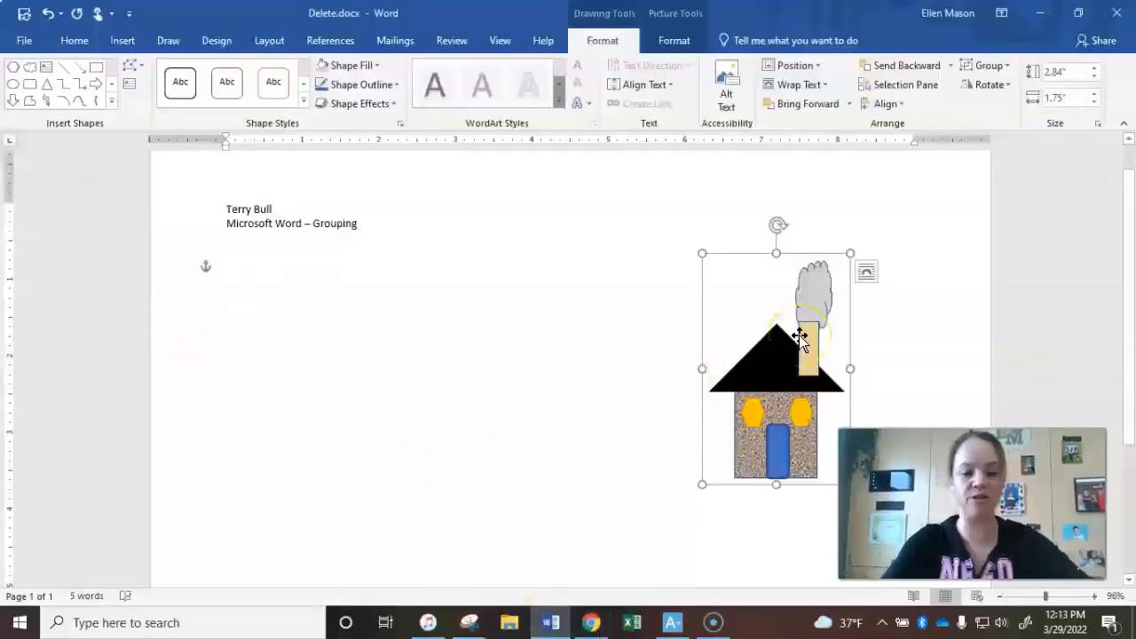
drag(805, 342, 368, 365)
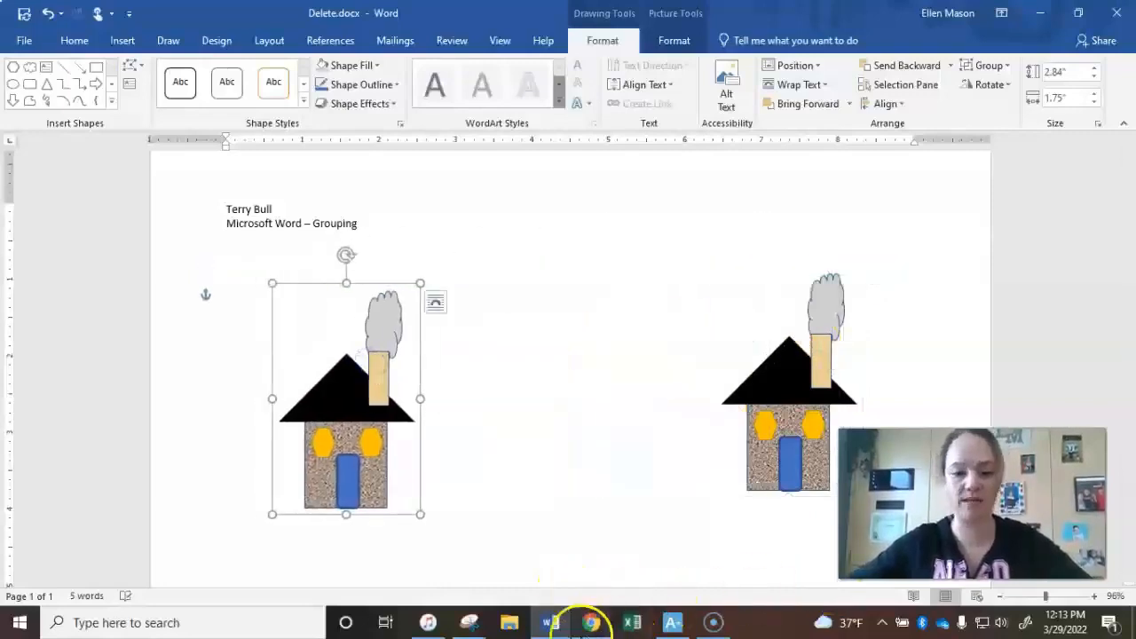
Check the resizing instruction in Google Slides, and enlarge the left house in Word to about 4.99 by 3.98 inches, adjusting its position.
click(590, 624)
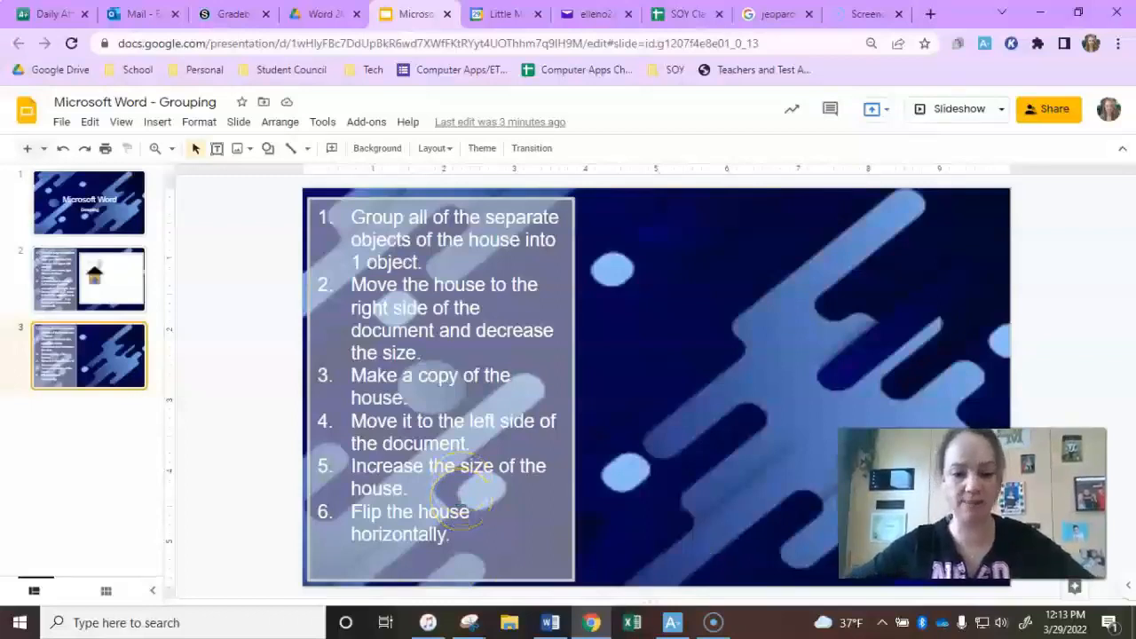
click(551, 624)
drag(424, 285, 585, 154)
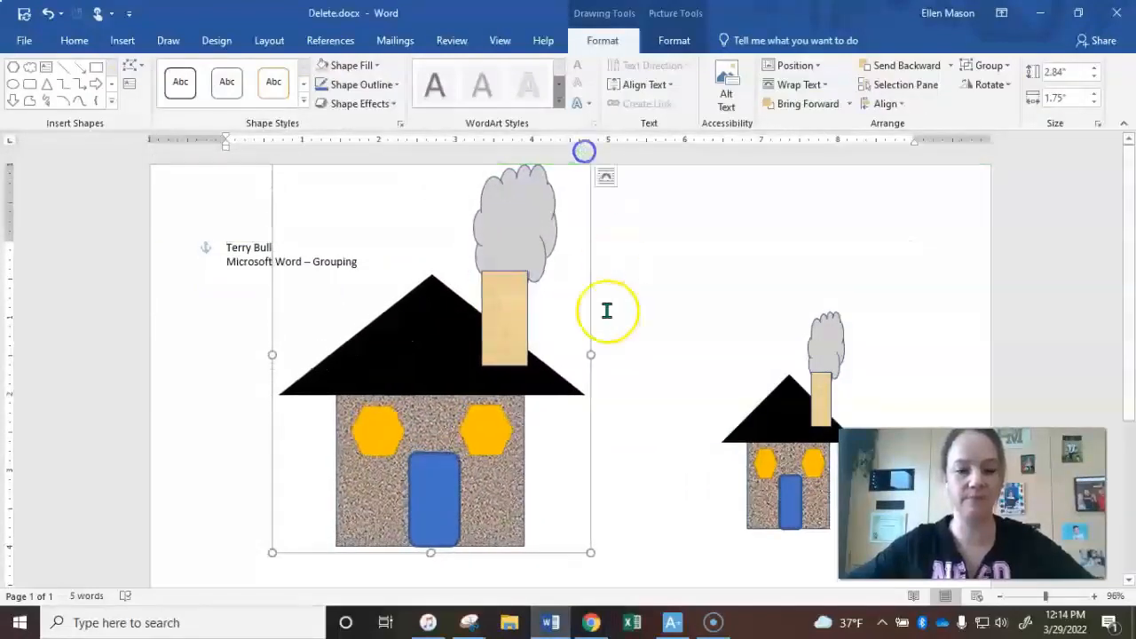
scroll(532, 328, down, 2)
drag(426, 350, 419, 393)
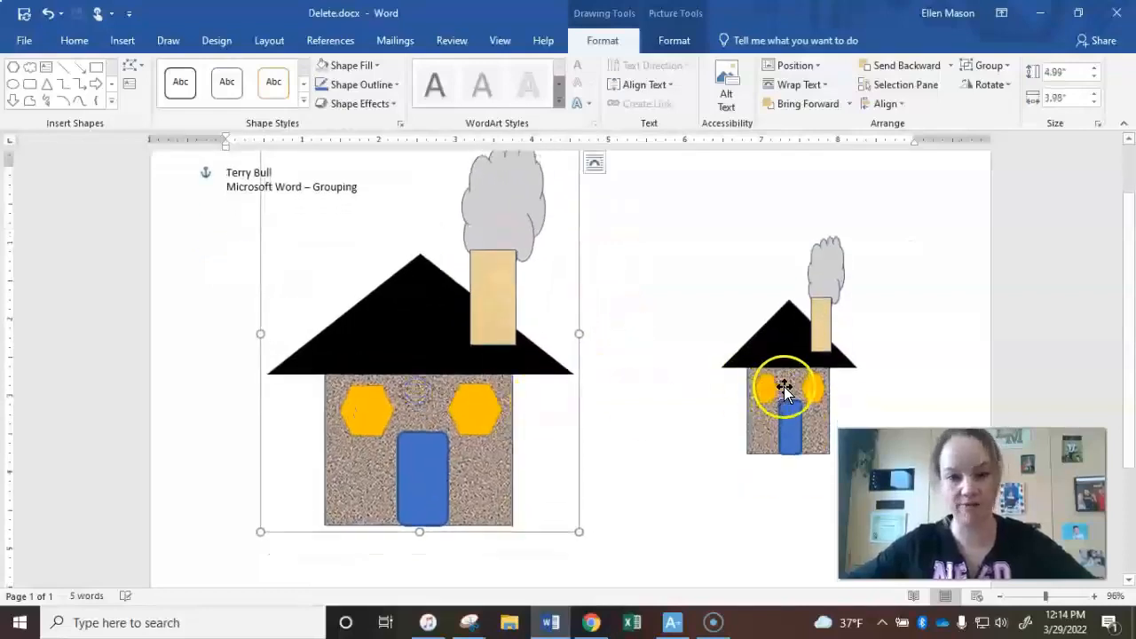
drag(373, 419, 406, 415)
scroll(675, 457, up, 1)
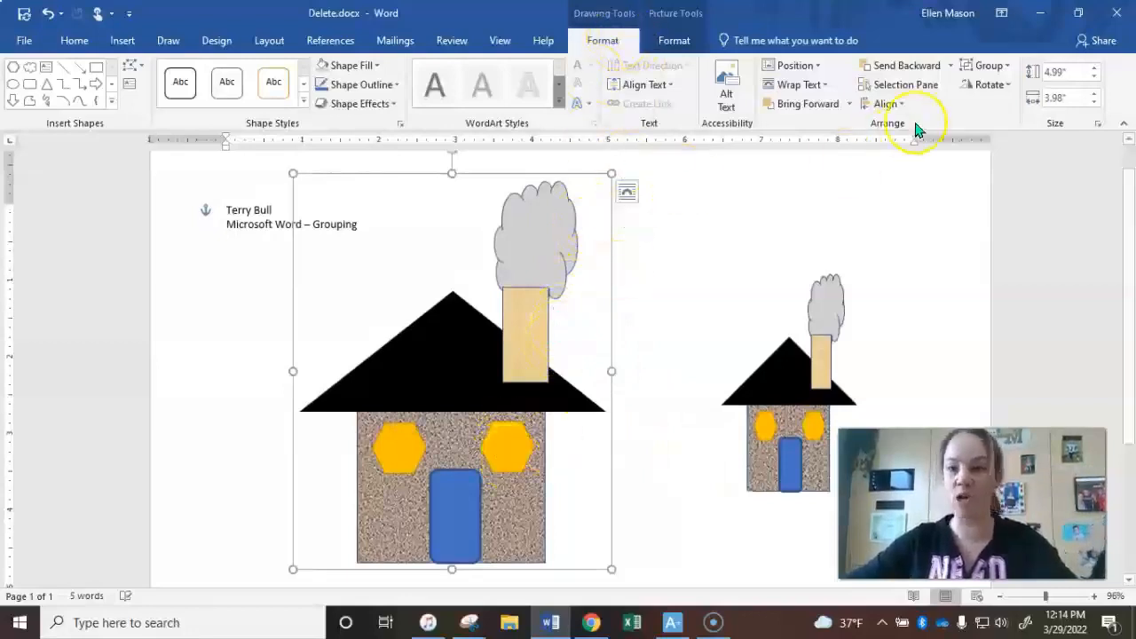
Try to flip the enlarged house horizontally with the Rotate options.
click(1003, 89)
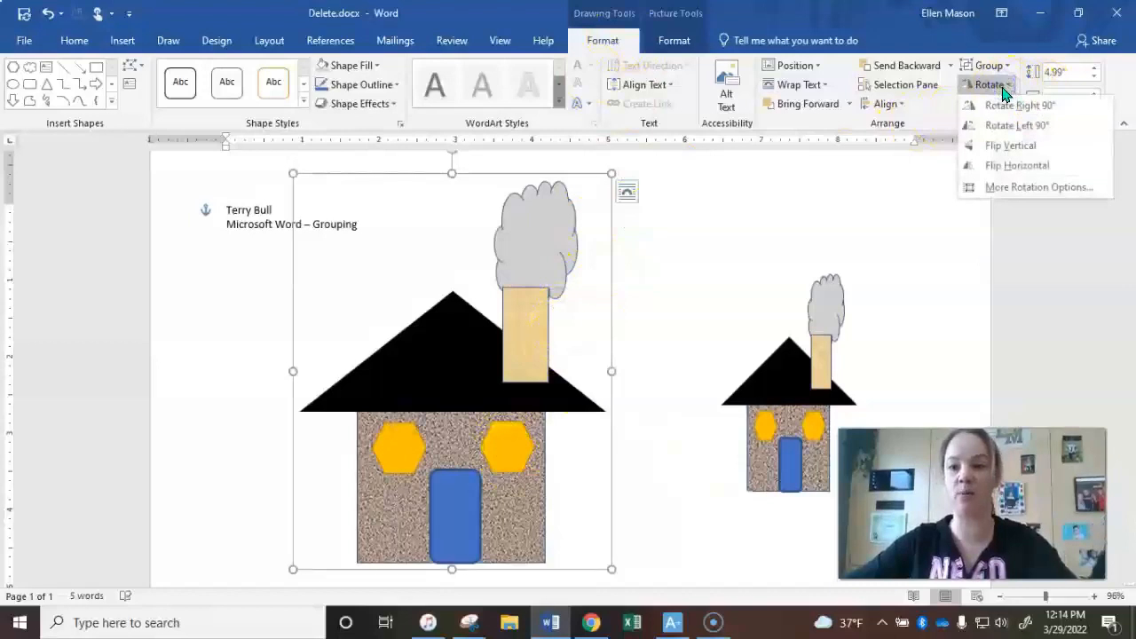
click(1011, 166)
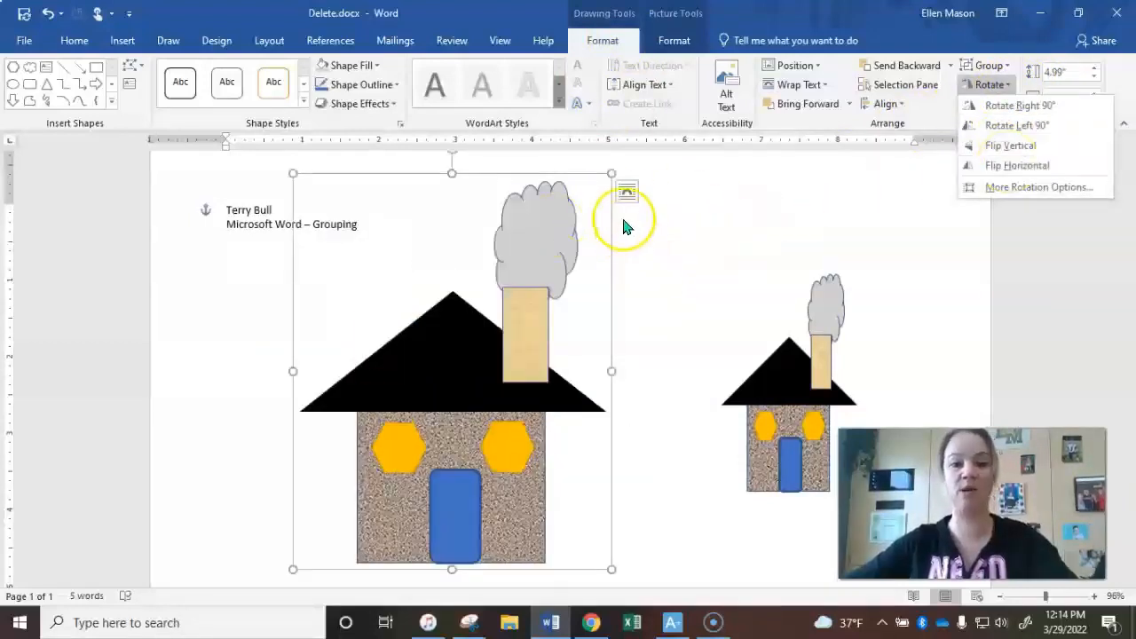
click(761, 264)
Flip the enlarged house horizontally by stretching its right edge past its left edge, and move it back onto the page.
drag(616, 170, 62, 193)
drag(211, 326, 443, 329)
Resize the flipped house to about 4.19 by 3.48 inches so it sits below the heading text, and deselect it.
drag(283, 192, 237, 190)
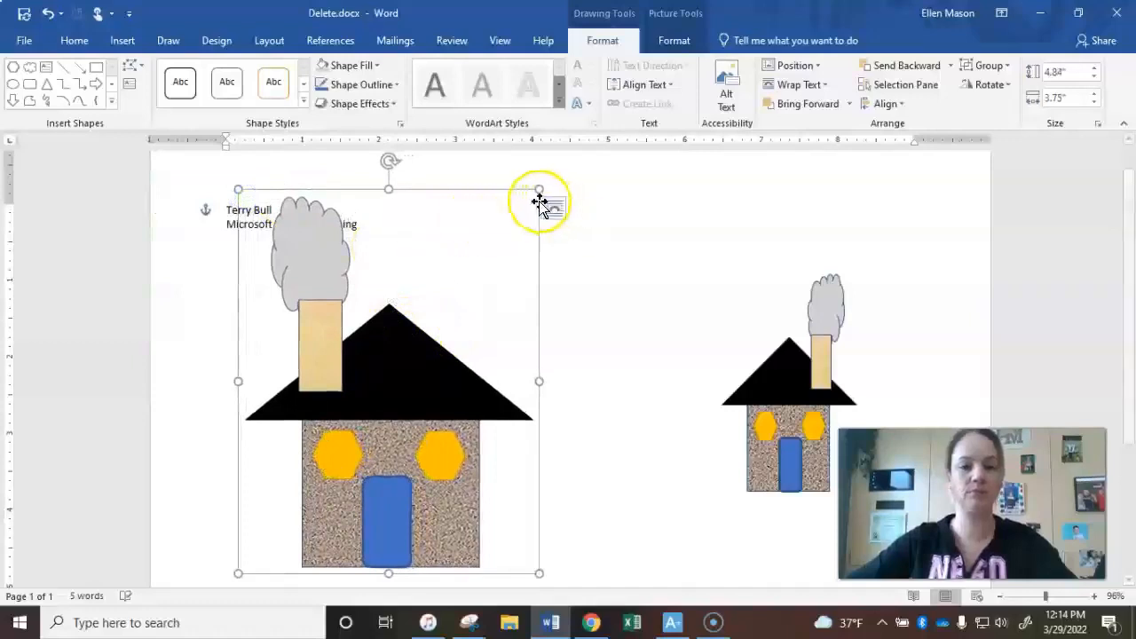
drag(538, 193, 510, 229)
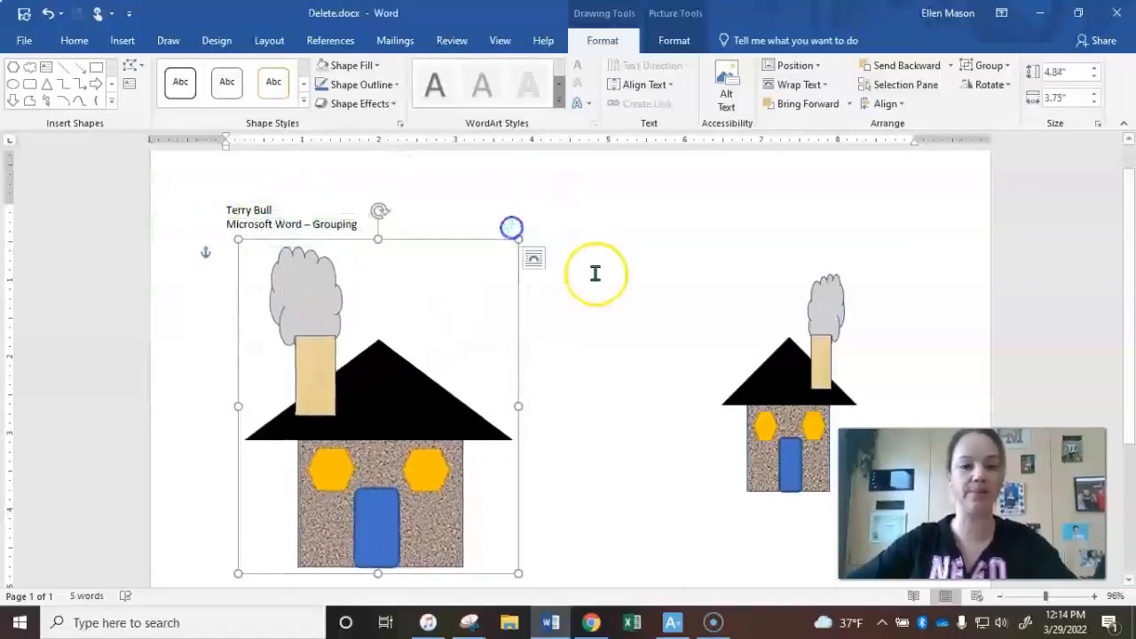
click(610, 314)
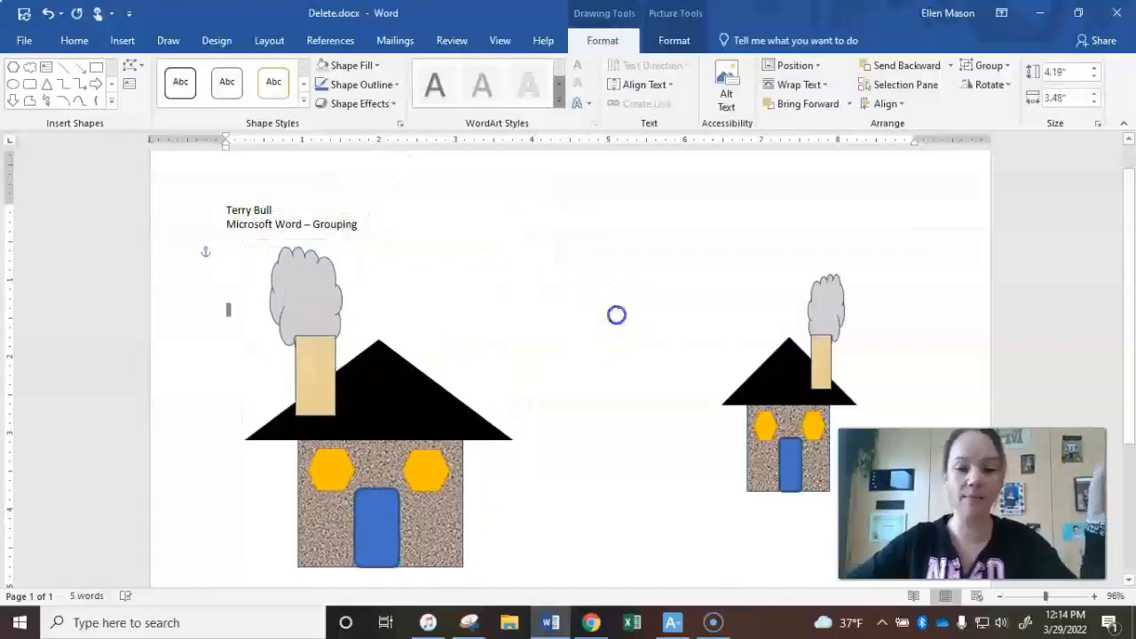